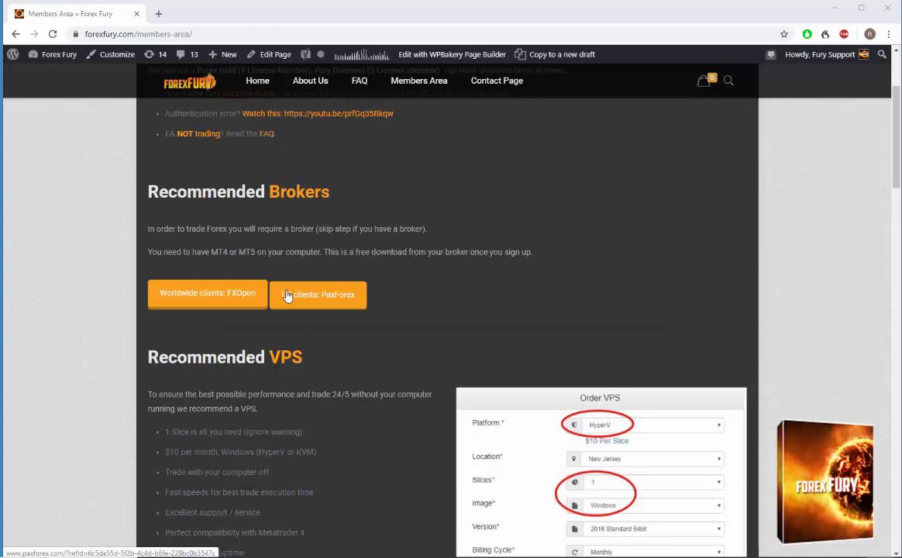
# Review the recommended brokers, recommended VPS and Download Fury sections of the members area page.
pyautogui.scroll(-2, 585, 242)
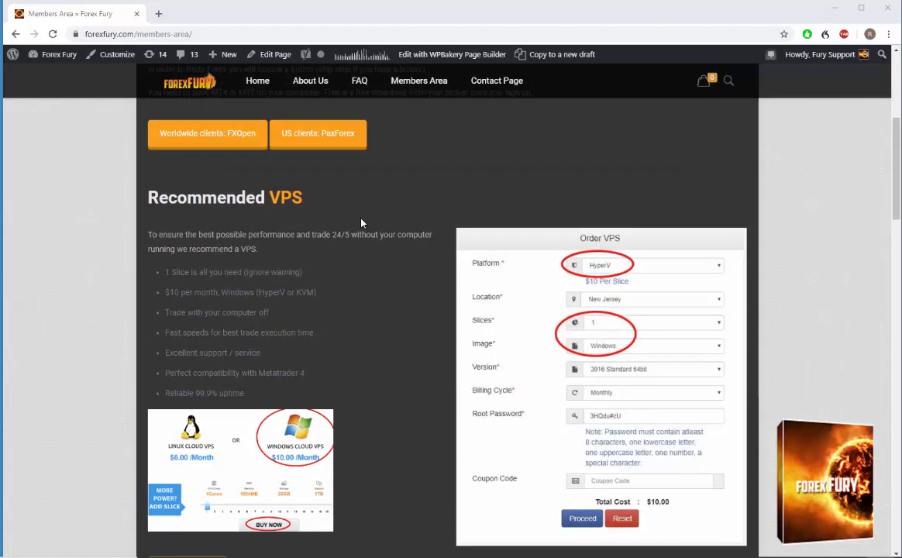
pyautogui.scroll(-1, 361, 223)
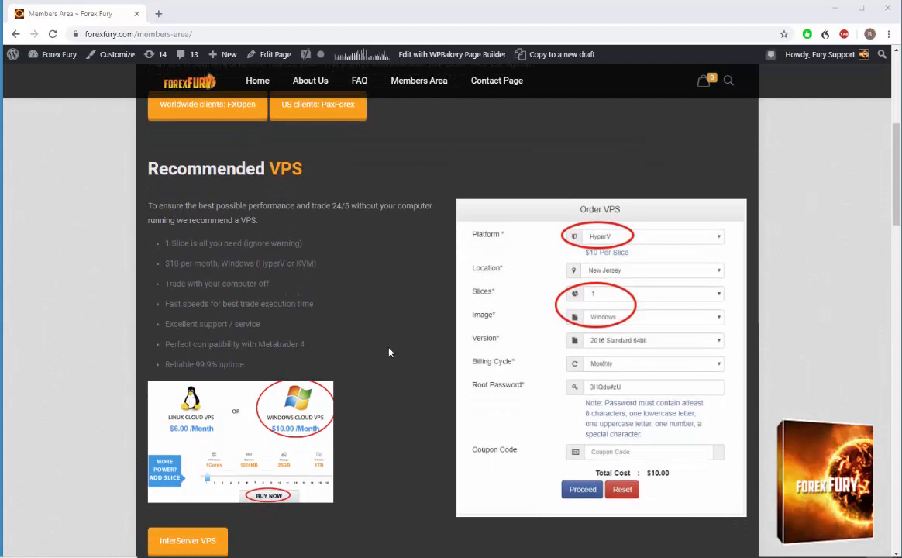
pyautogui.scroll(-2, 428, 293)
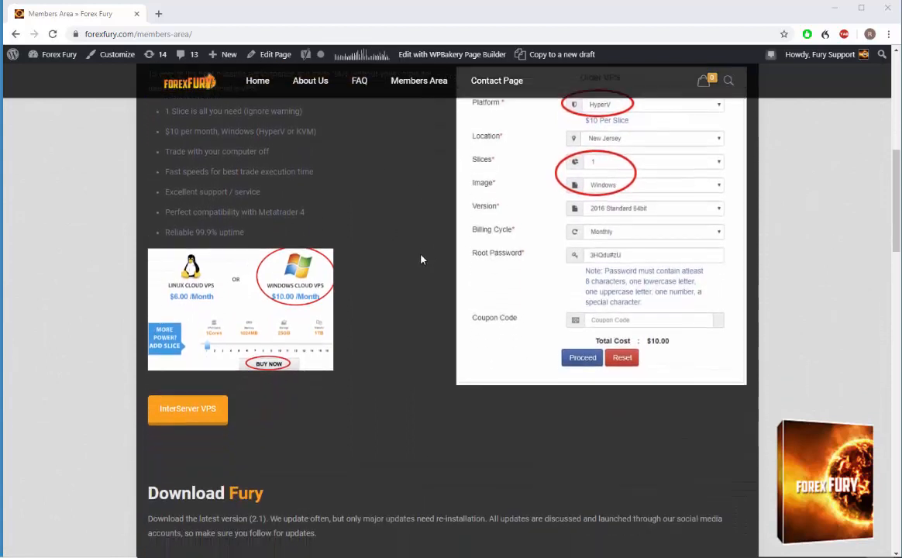
pyautogui.scroll(-2, 422, 259)
pyautogui.scroll(5, 420, 260)
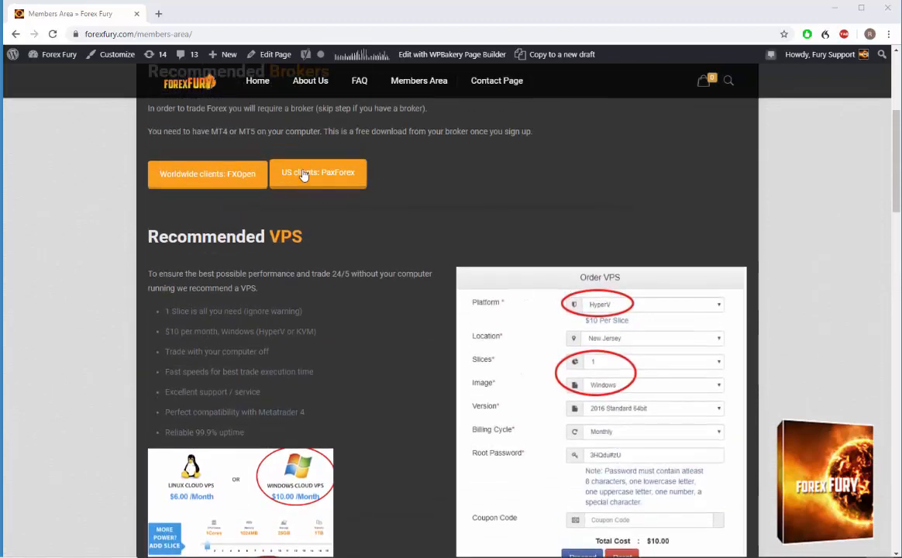
pyautogui.scroll(-2, 352, 186)
pyautogui.scroll(-3, 318, 393)
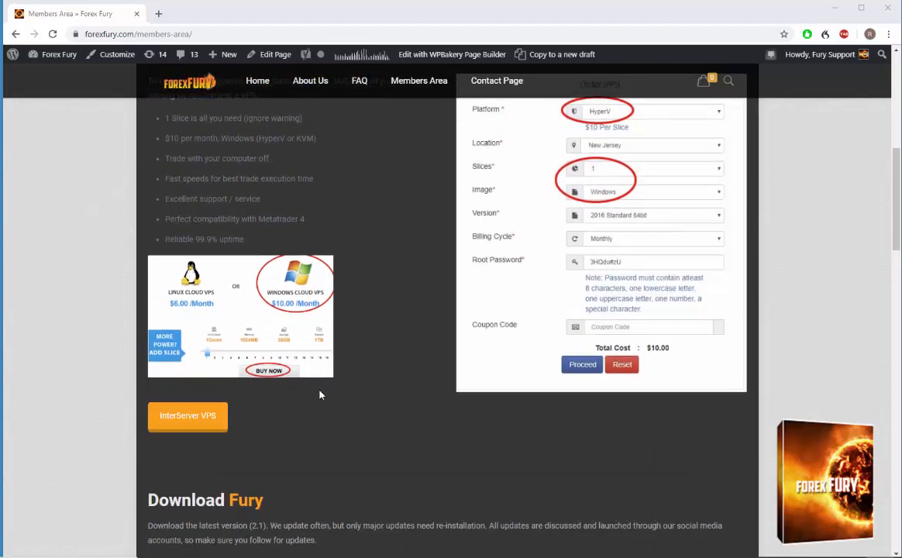
pyautogui.scroll(1, 368, 345)
pyautogui.scroll(5, 370, 344)
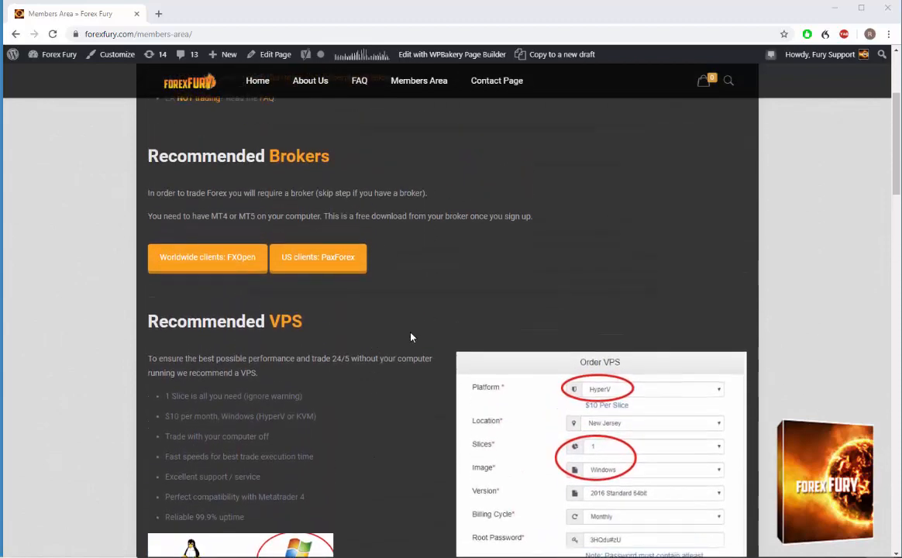
pyautogui.scroll(-5, 421, 344)
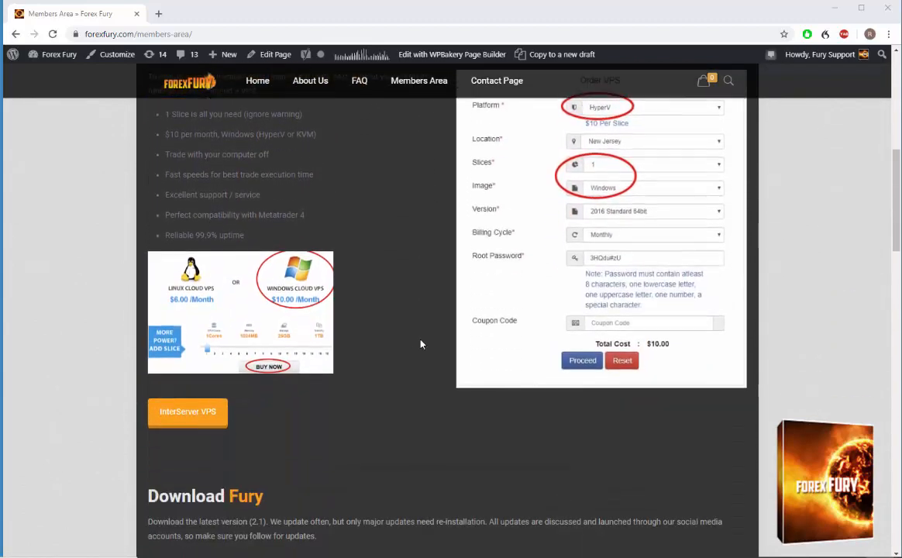
pyautogui.scroll(-2, 421, 343)
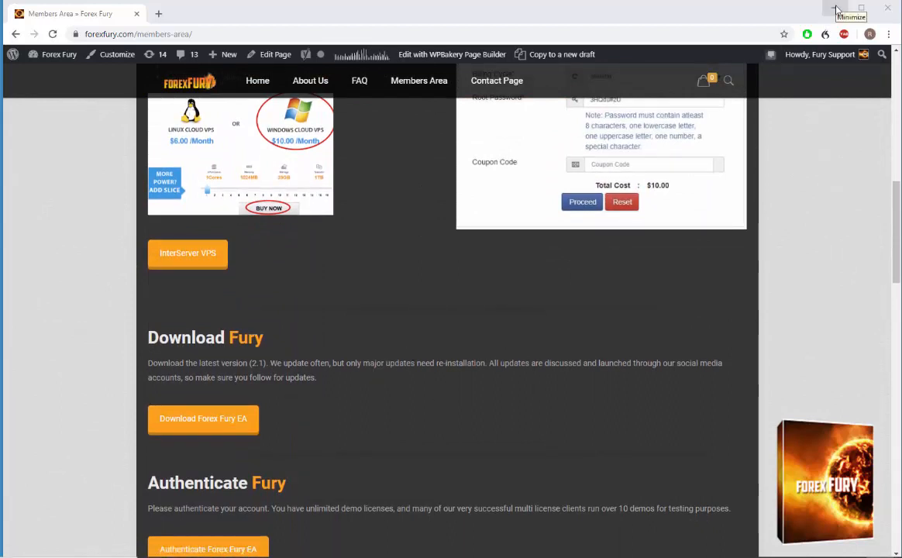
pyautogui.scroll(6, 408, 310)
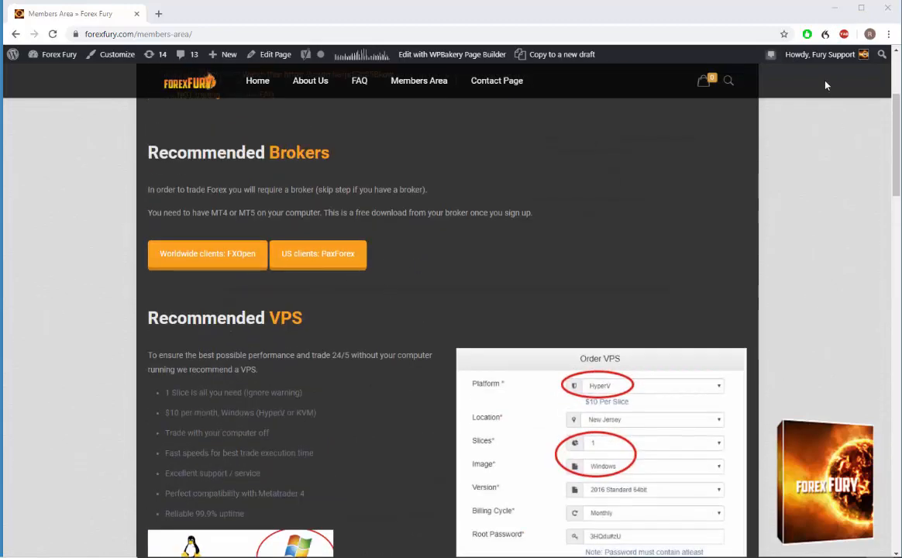
# Minimize the browser, launch the icmarkets5setup.exe installer from the desktop and open its installation settings.
pyautogui.click(828, 14)
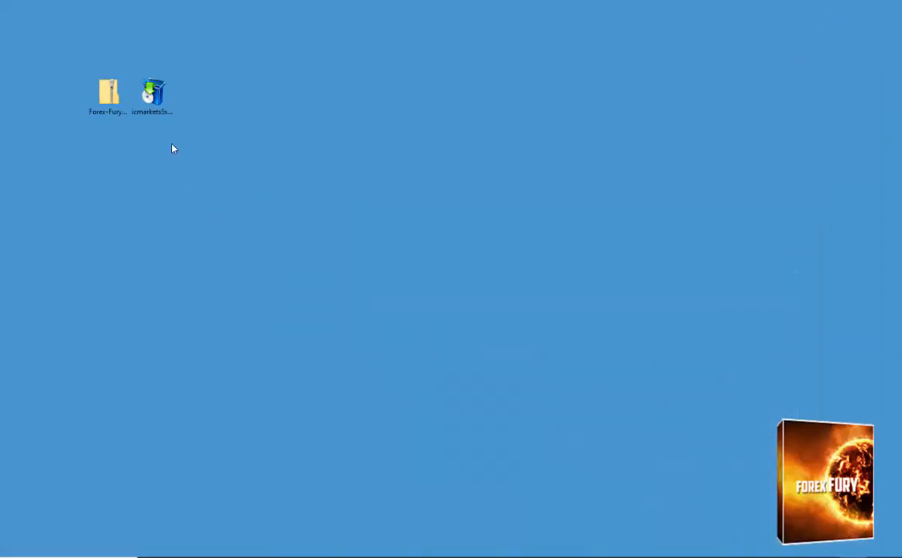
pyautogui.click(155, 93)
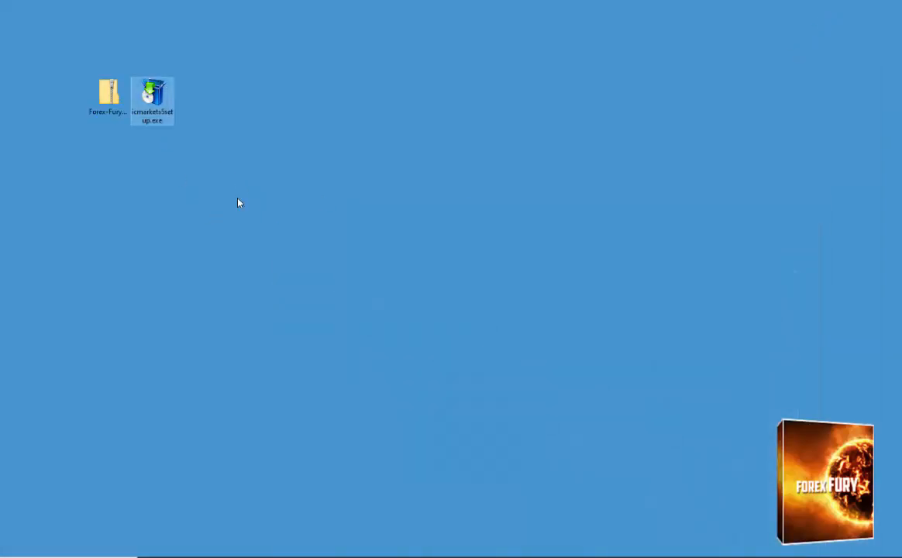
pyautogui.doubleClick(160, 114)
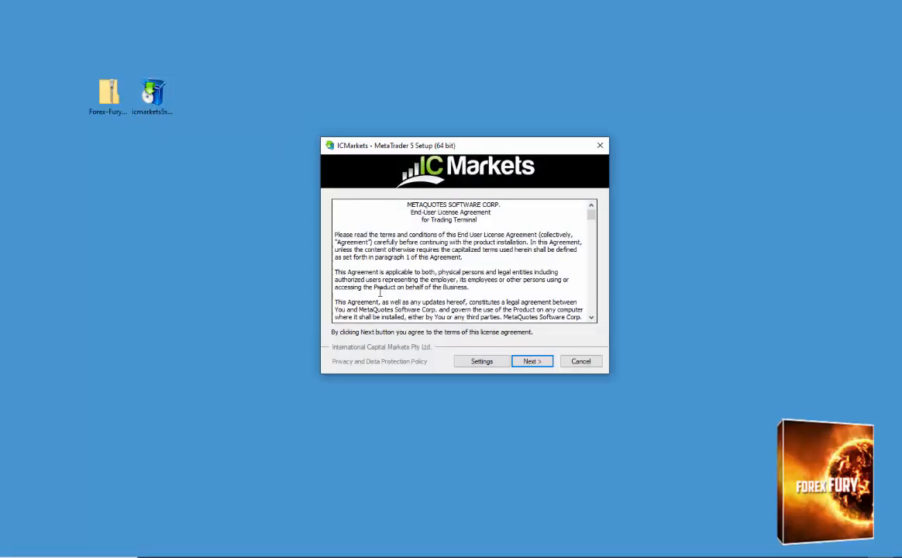
pyautogui.click(495, 364)
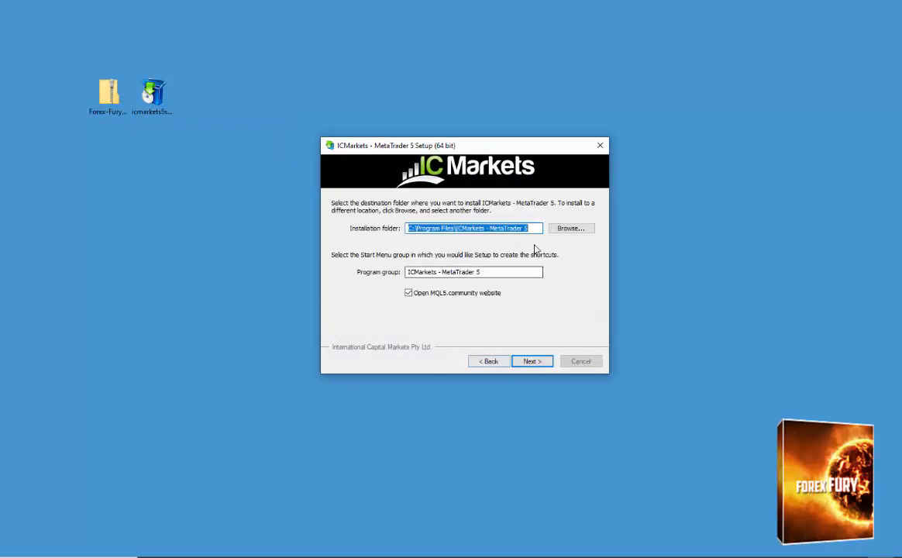
# Extend the installation folder name to "ICMarkets - MetaTrader 5 fury installation" within Program Files.
pyautogui.write('fury installation')
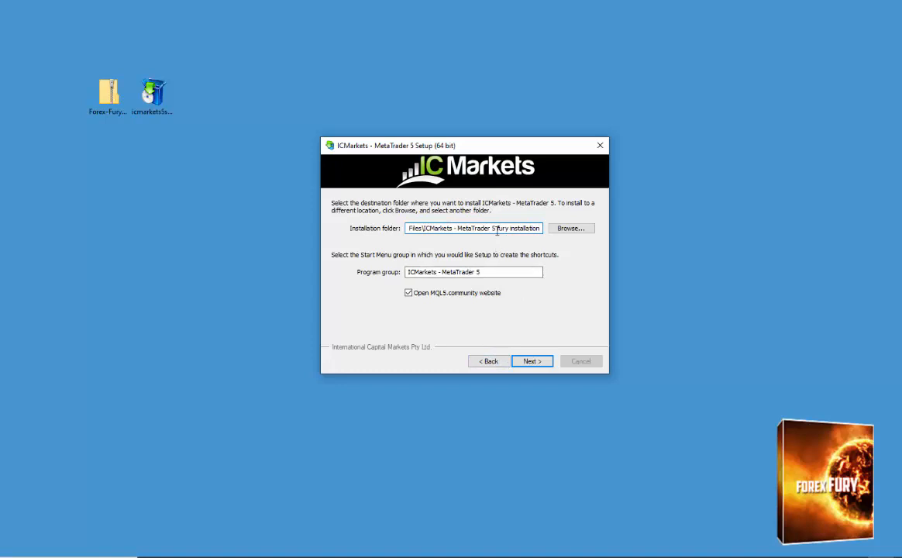
pyautogui.moveTo(497, 230); pyautogui.dragTo(588, 236)
pyautogui.write('fury ins')
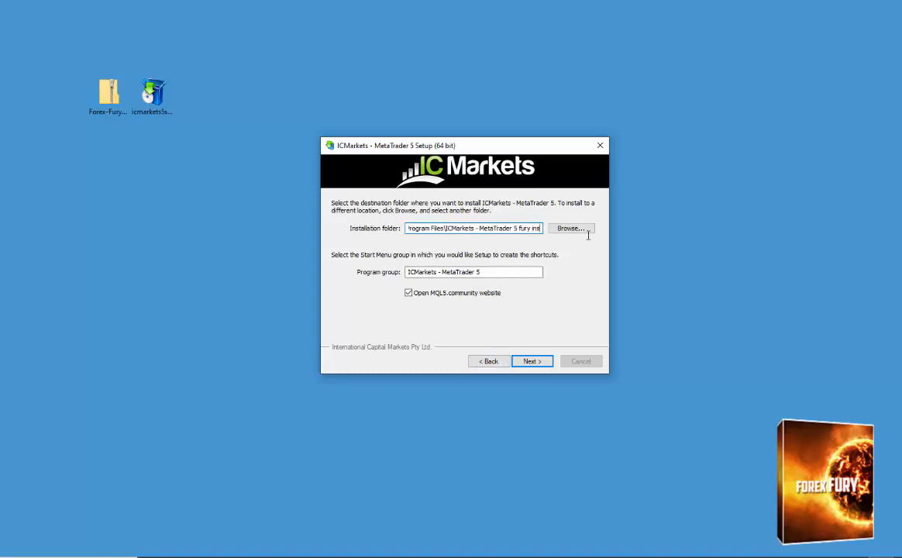
pyautogui.write('tallation')
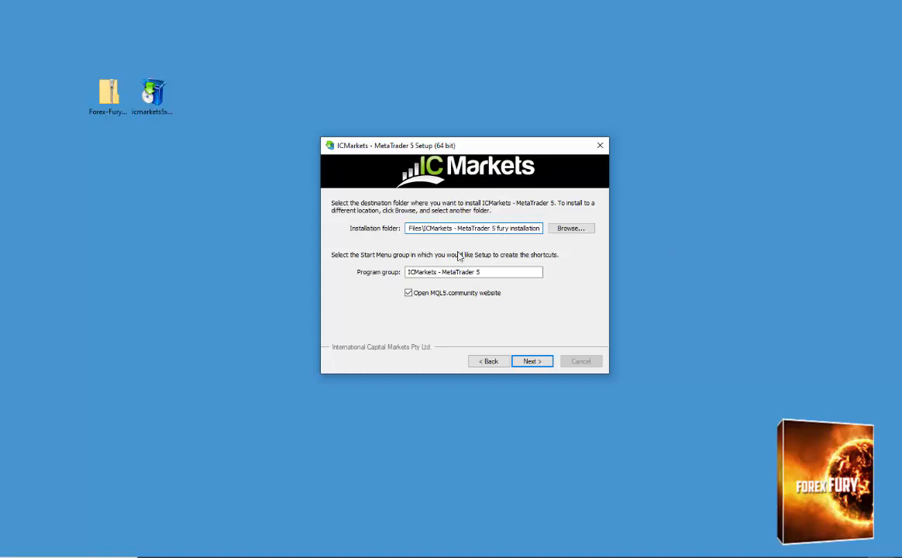
# Turn off opening the MQL5.community website and complete the MetaTrader 5 installation.
pyautogui.click(433, 298)
pyautogui.click(537, 362)
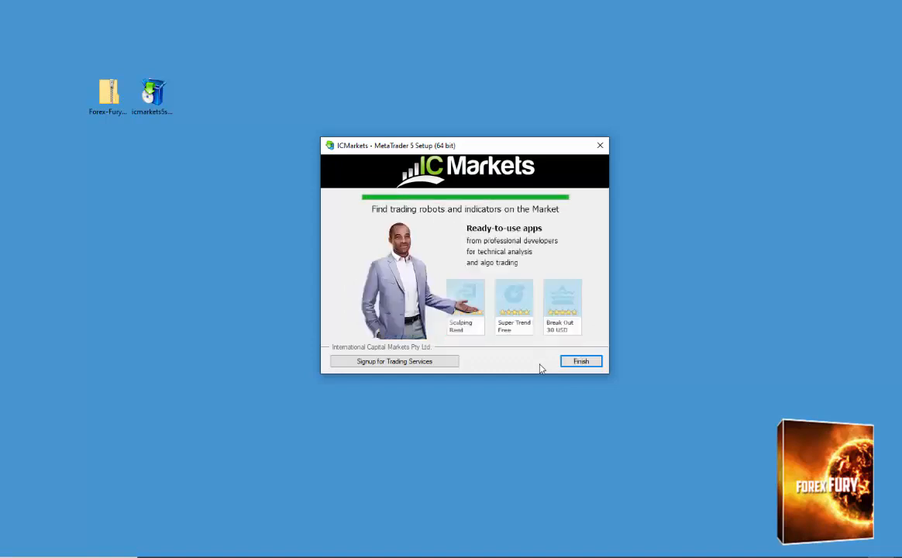
pyautogui.click(581, 362)
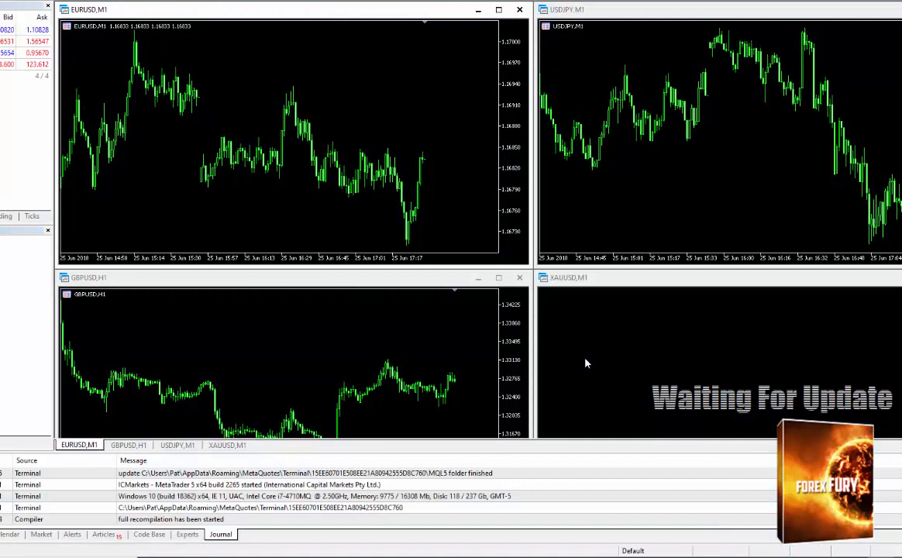
# Close the GBPUSD, XAUUSD, USDJPY and EURUSD default charts in the MetaTrader 5 terminal.
pyautogui.click(519, 277)
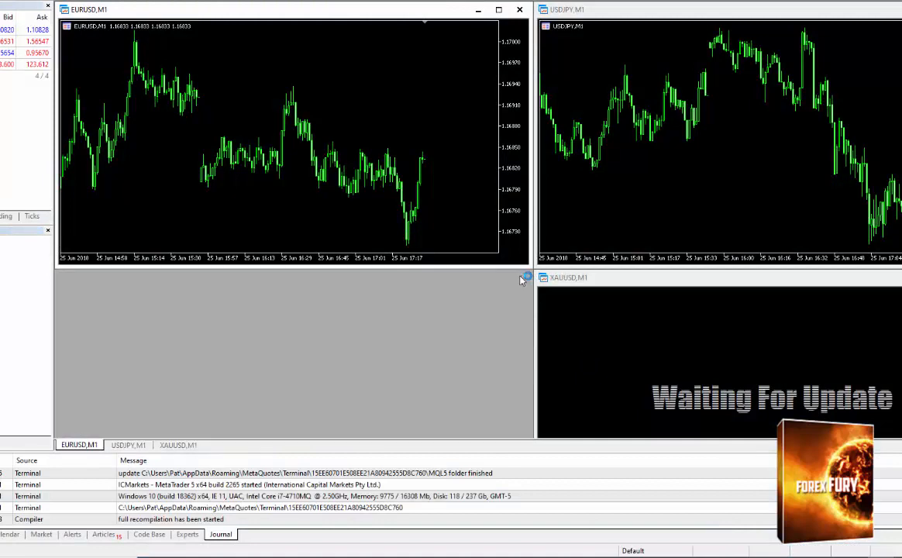
pyautogui.hotkey('ctrl', 'F4')
pyautogui.doubleClick(546, 10)
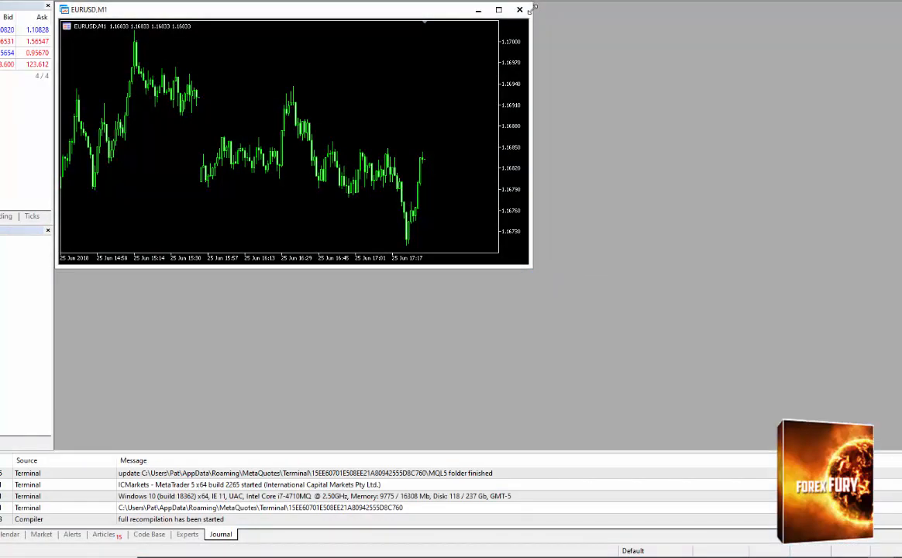
pyautogui.click(520, 9)
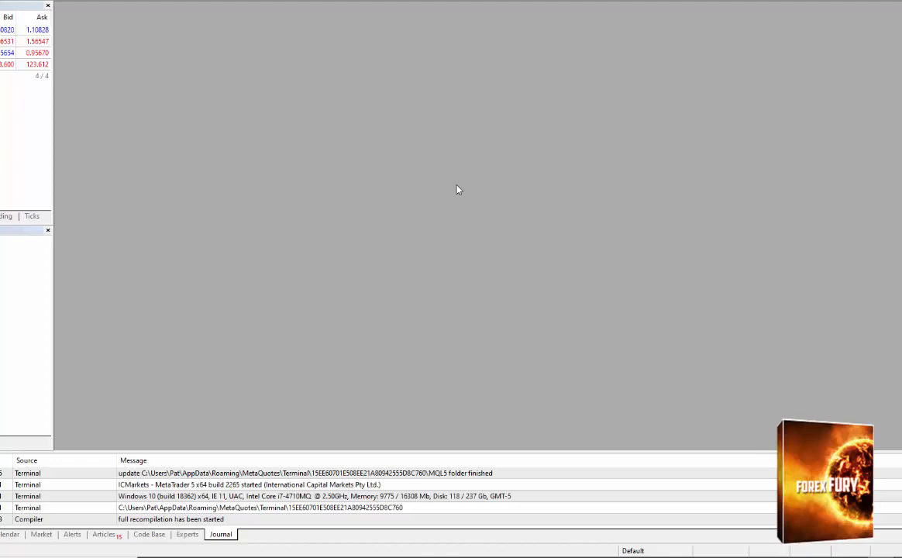
# Reposition the MetaTrader 5 window and enlarge it to fill the visible screen.
pyautogui.moveTo(740, 2); pyautogui.dragTo(226, 10)
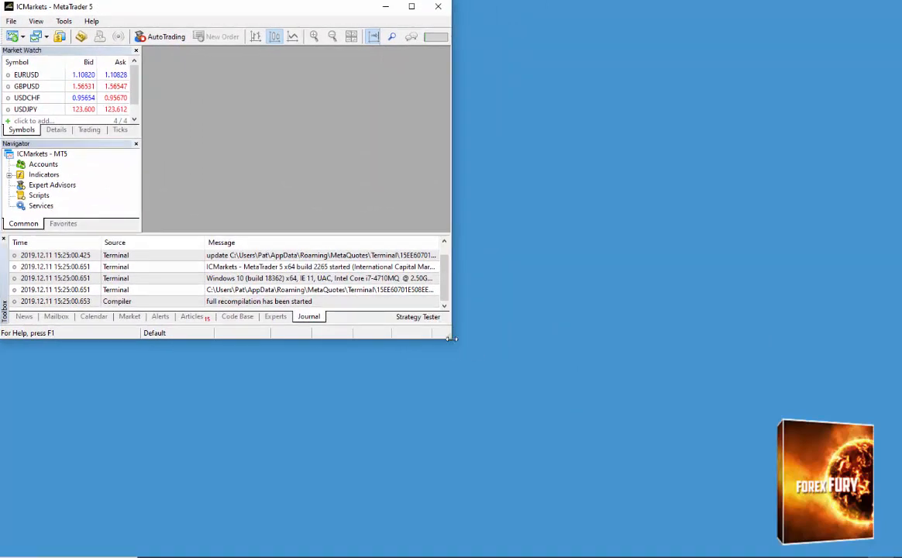
pyautogui.click(397, 309)
pyautogui.moveTo(452, 339); pyautogui.dragTo(901, 555)
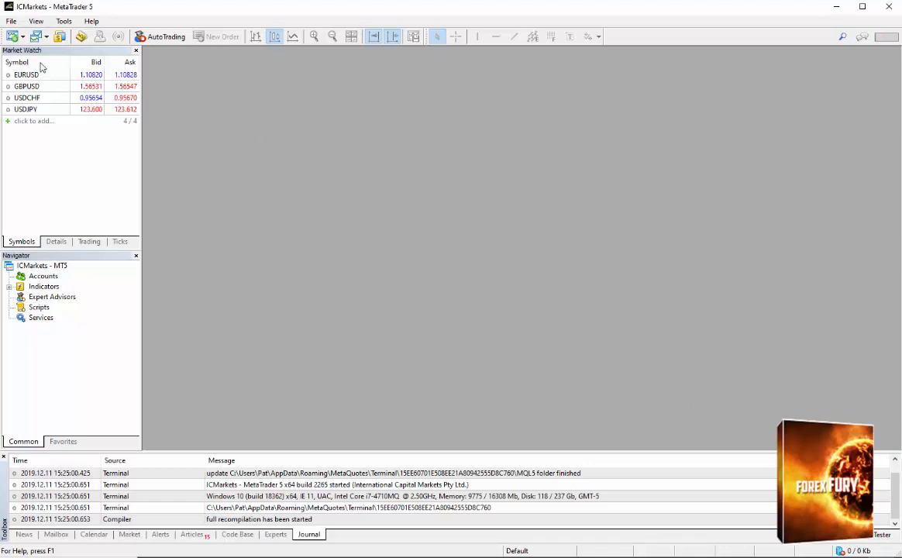
# Open the terminal's data folder and go into its MQL5 folder.
pyautogui.click(10, 21)
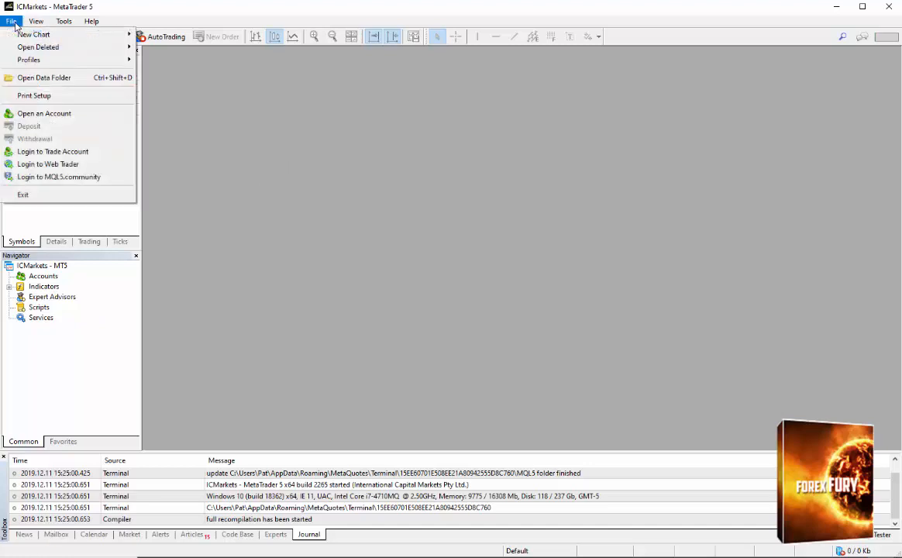
pyautogui.click(56, 78)
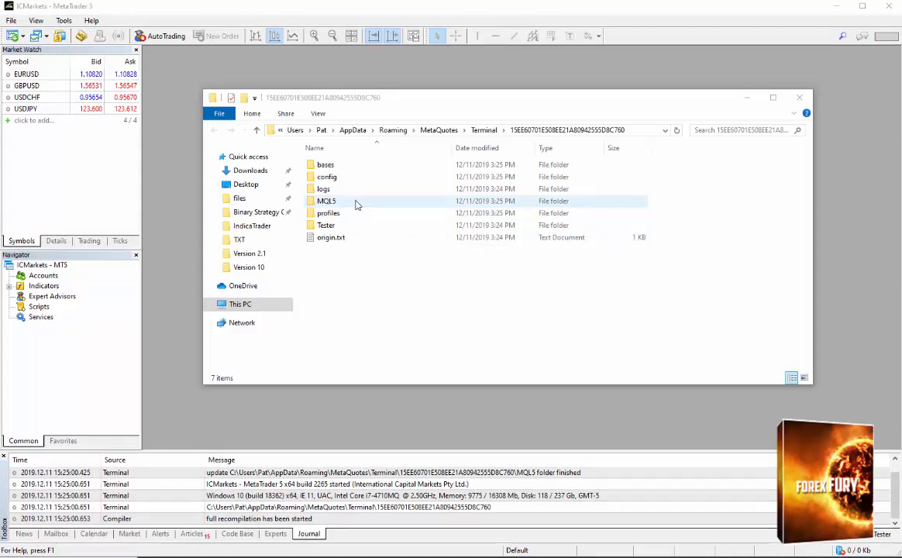
pyautogui.doubleClick(355, 203)
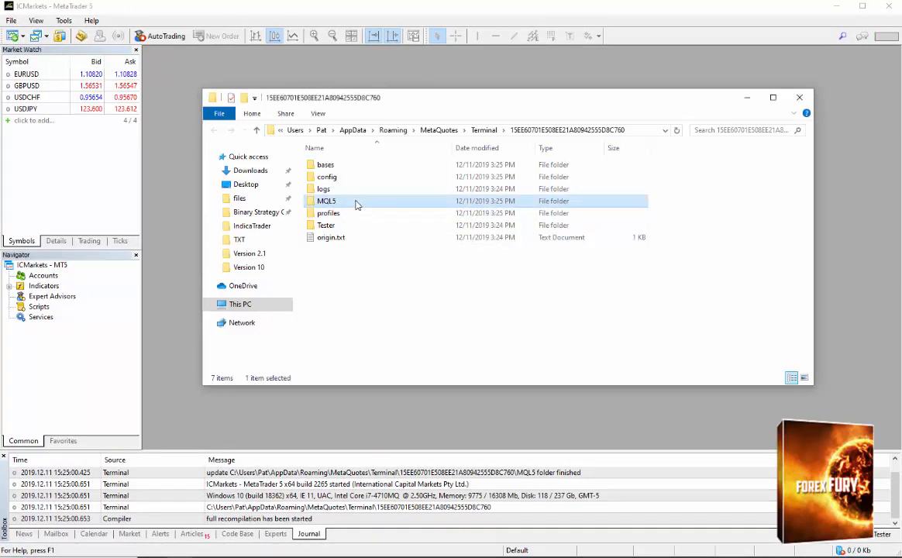
# Minimize MetaTrader, open the Forex-Fury zip archive from the desktop and arrange its window below the MQL5 folder window.
pyautogui.click(836, 7)
pyautogui.doubleClick(114, 115)
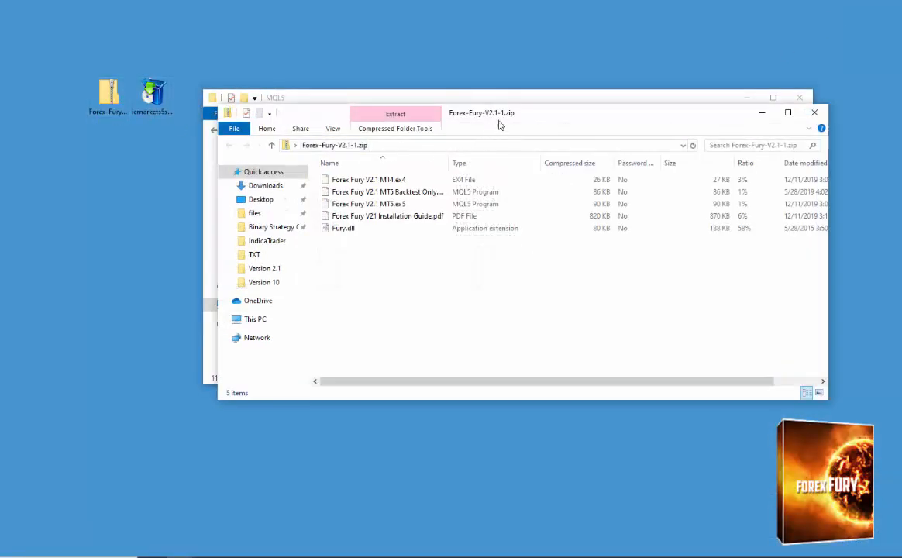
pyautogui.moveTo(496, 115); pyautogui.dragTo(411, 262)
pyautogui.moveTo(453, 292); pyautogui.dragTo(468, 300)
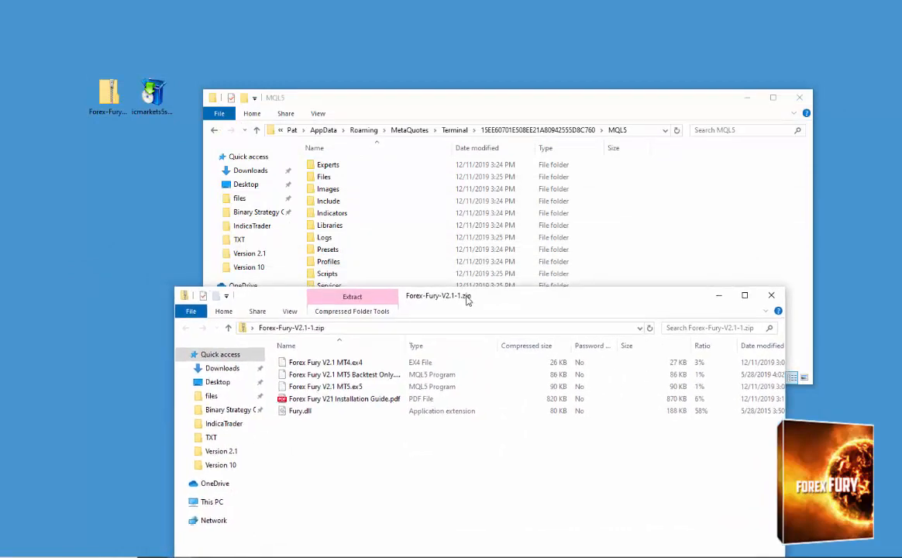
pyautogui.moveTo(502, 105); pyautogui.dragTo(493, 33)
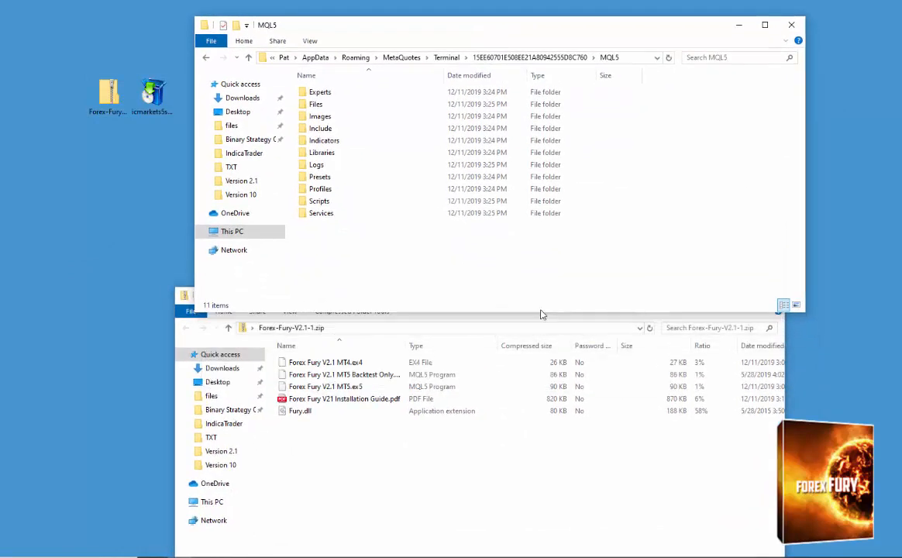
# Copy Forex Fury V2.1 MT5.ex5 from the zip archive into the Advisors folder inside MQL5's Experts folder.
pyautogui.doubleClick(329, 93)
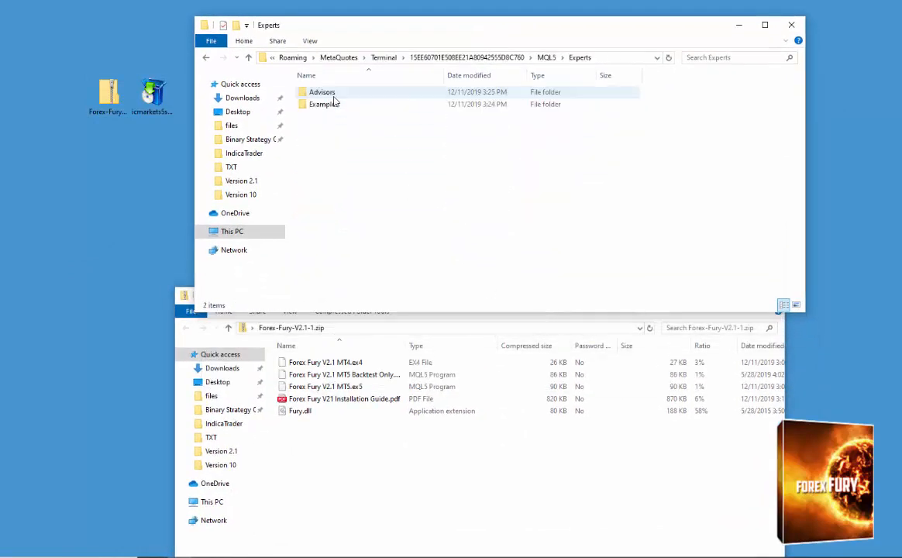
pyautogui.click(365, 391)
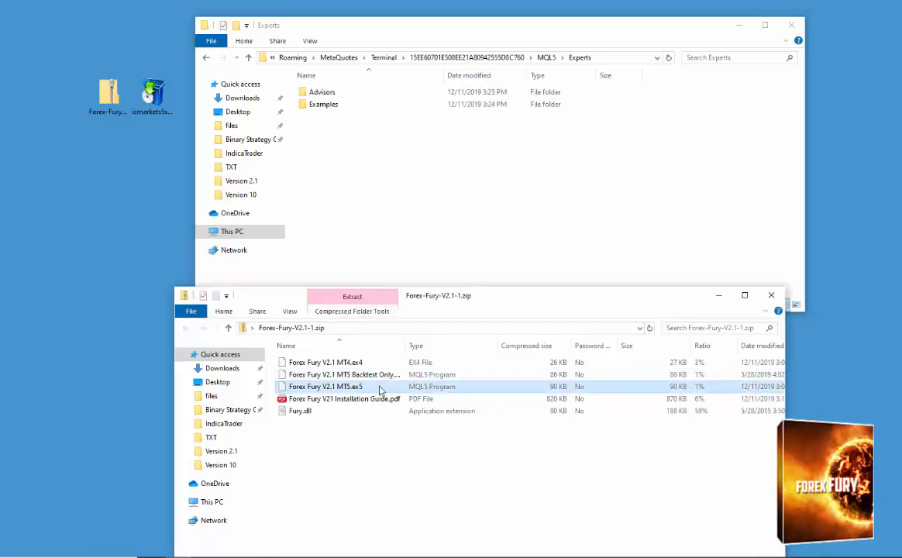
pyautogui.rightClick(374, 389)
pyautogui.moveTo(356, 387); pyautogui.dragTo(325, 348)
pyautogui.doubleClick(322, 92)
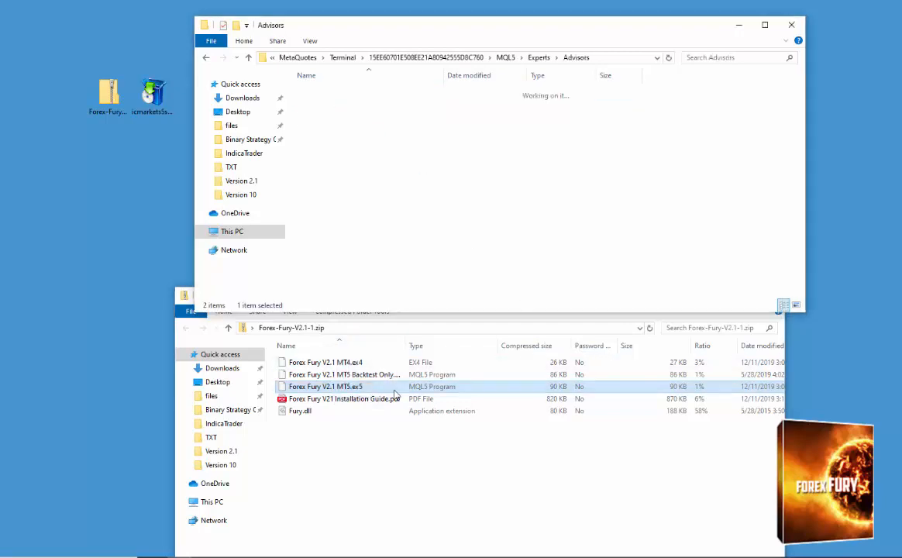
pyautogui.moveTo(366, 392); pyautogui.dragTo(457, 238)
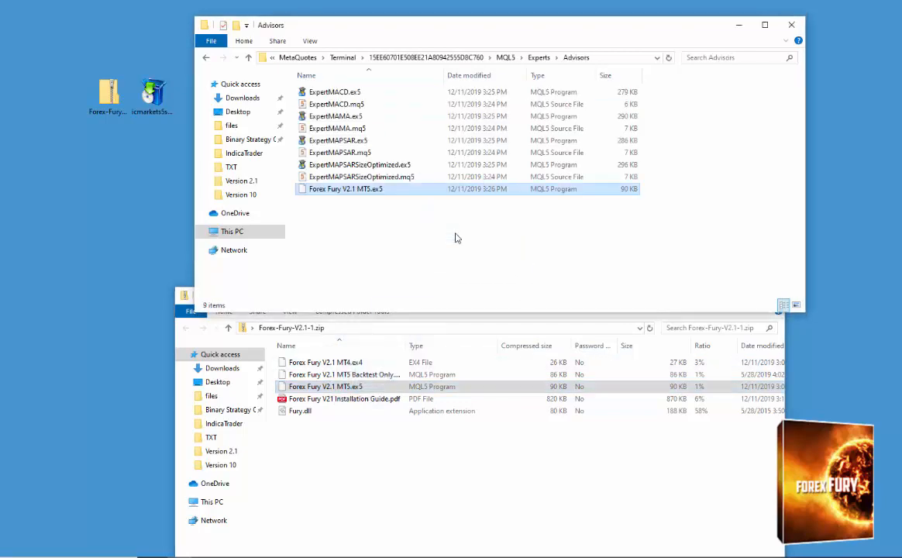
# Go back, reopen the Advisors folder and check for the copied Forex Fury V2.1 MT5.ex5 file.
pyautogui.hotkey('alt', 'Left')
pyautogui.doubleClick(356, 94)
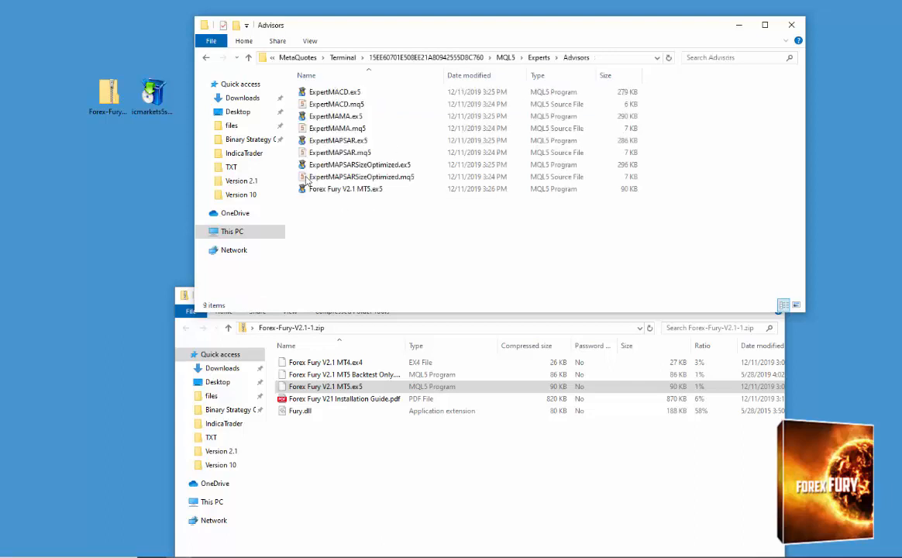
pyautogui.click(373, 192)
pyautogui.click(395, 248)
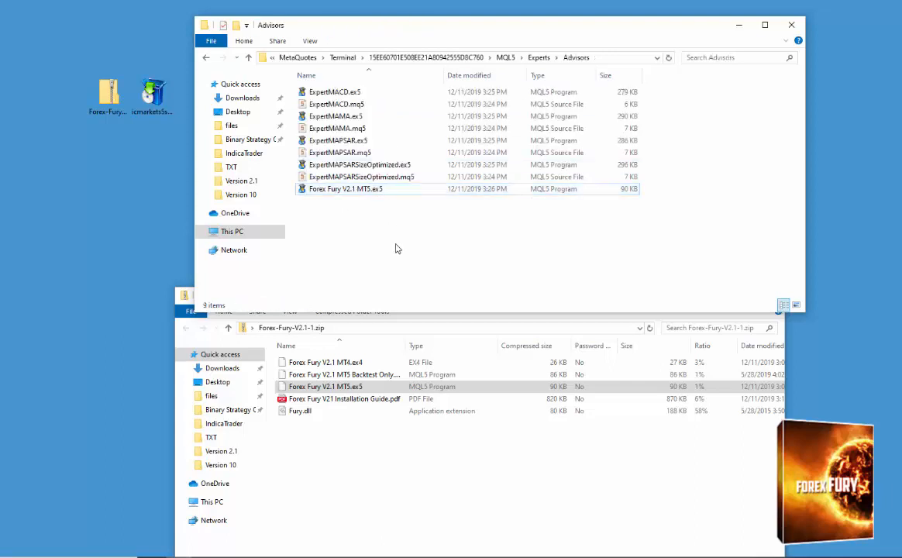
# Copy Fury.dll from the zip archive into MQL5's Libraries folder, then close both folder windows.
pyautogui.hotkey('alt', 'Left')
pyautogui.hotkey('alt', 'Left')
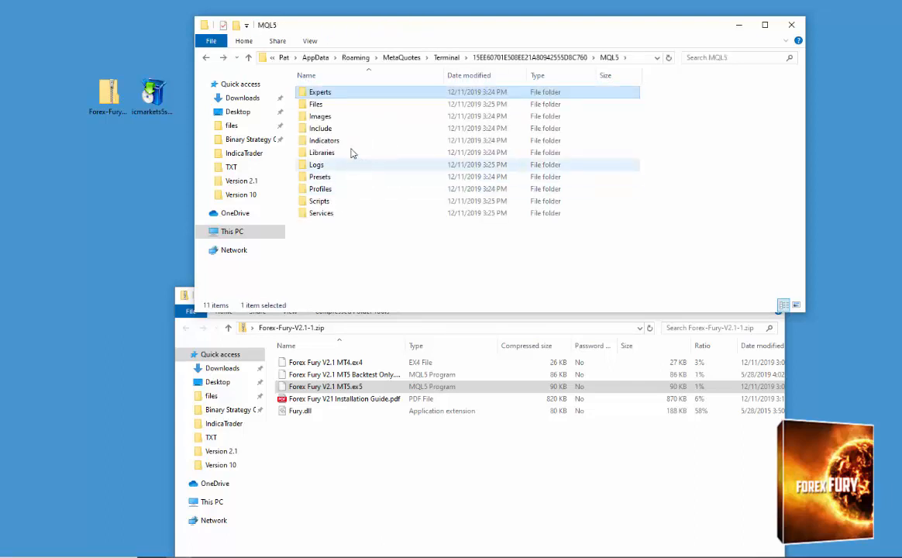
pyautogui.doubleClick(348, 152)
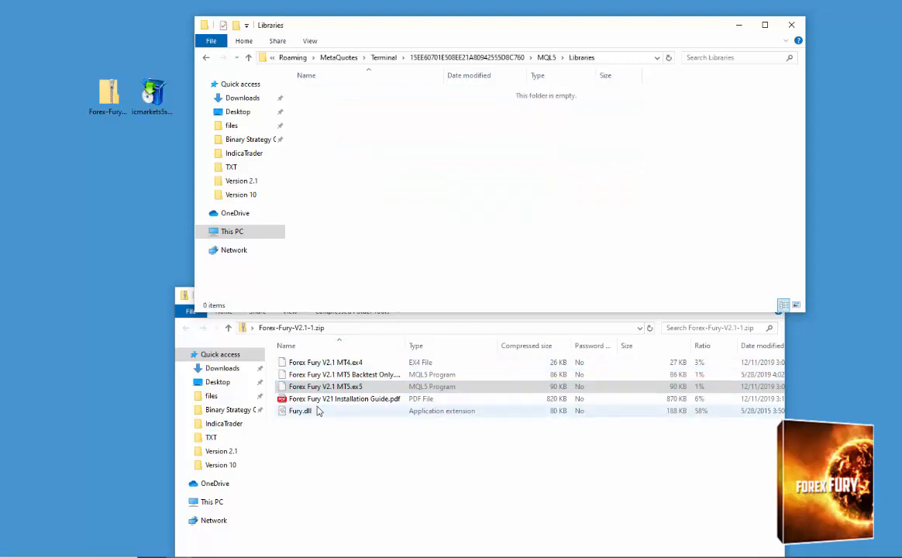
pyautogui.moveTo(316, 409); pyautogui.dragTo(467, 186)
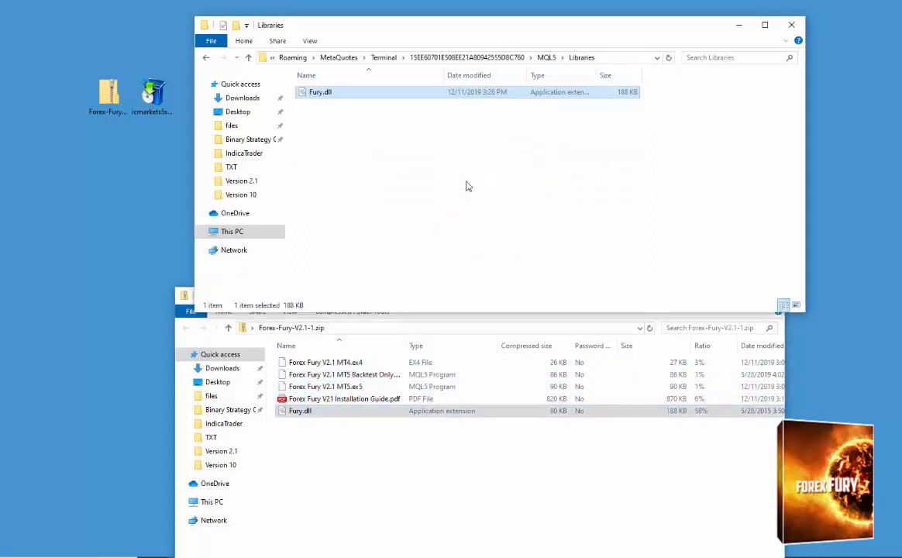
pyautogui.click(466, 185)
pyautogui.hotkey('alt', 'Up')
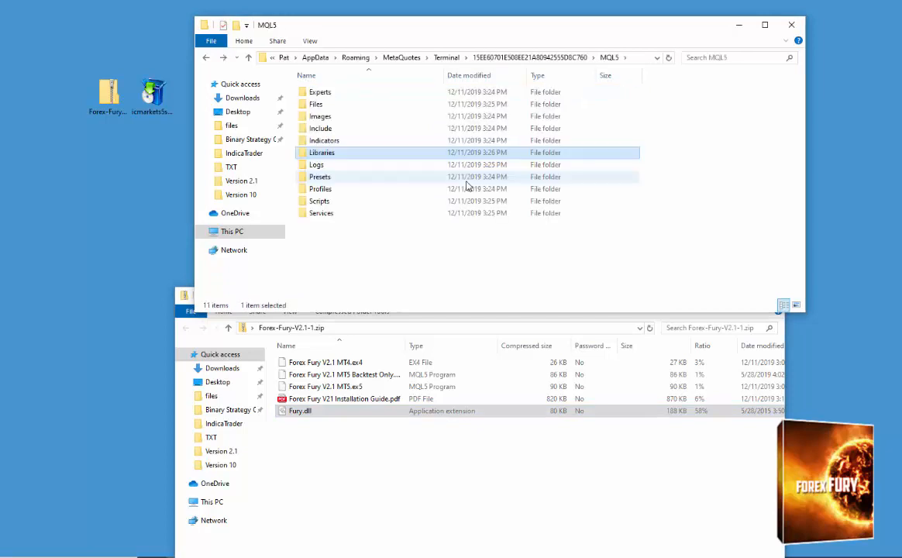
pyautogui.click(799, 30)
pyautogui.click(781, 297)
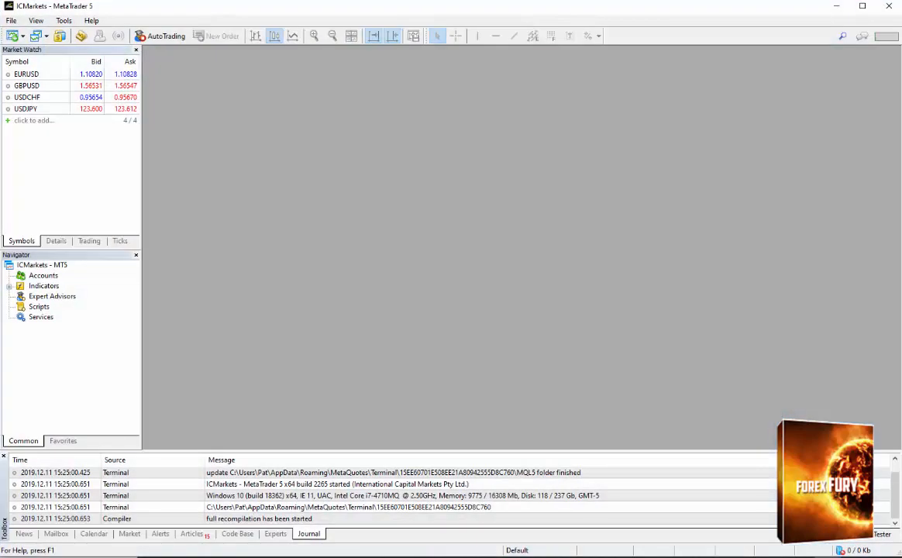
# Refresh the Expert Advisors in the Navigator and expand the Advisors group to select Forex Fury V2.1 MT5.
pyautogui.click(47, 296)
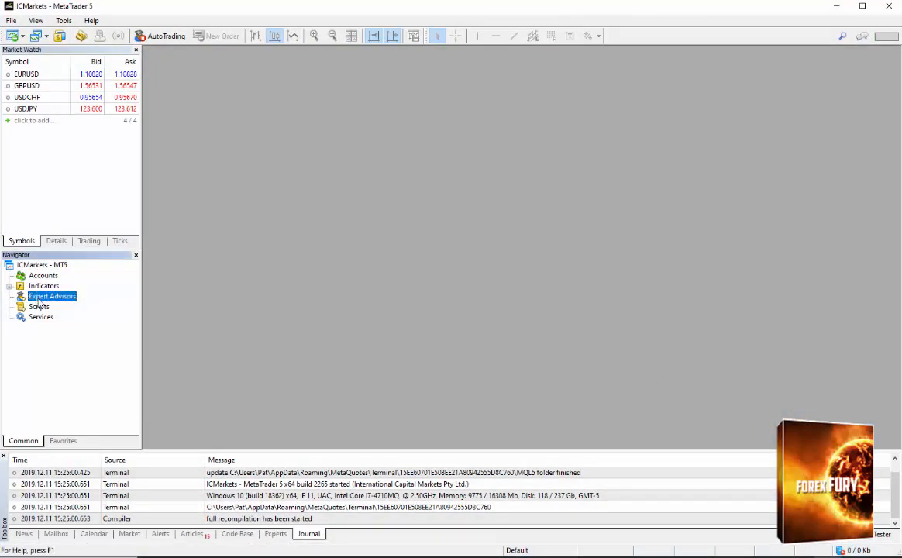
pyautogui.rightClick(65, 299)
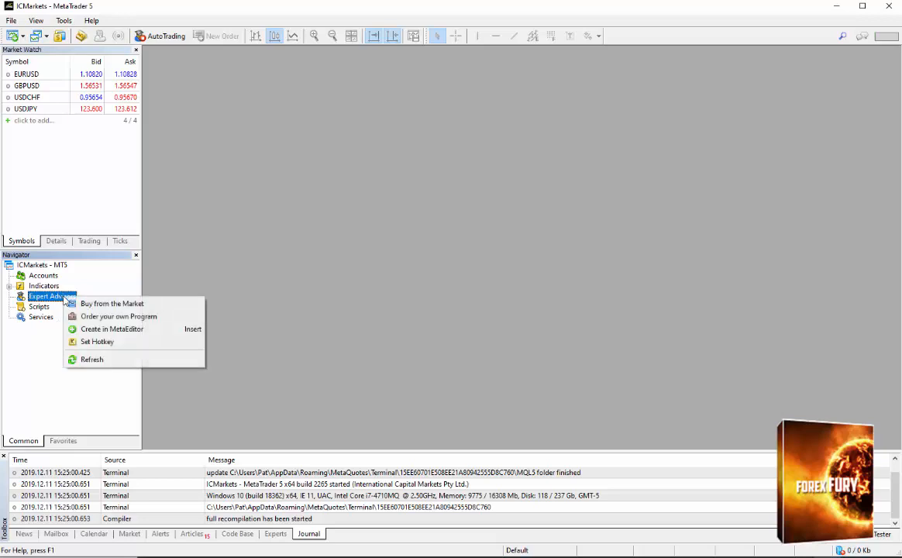
pyautogui.click(91, 360)
pyautogui.click(9, 296)
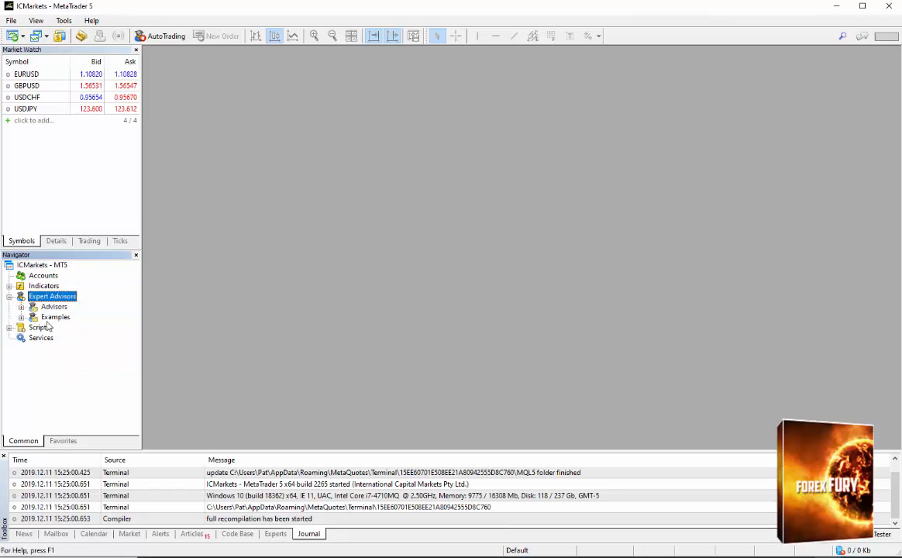
pyautogui.click(21, 307)
pyautogui.click(78, 359)
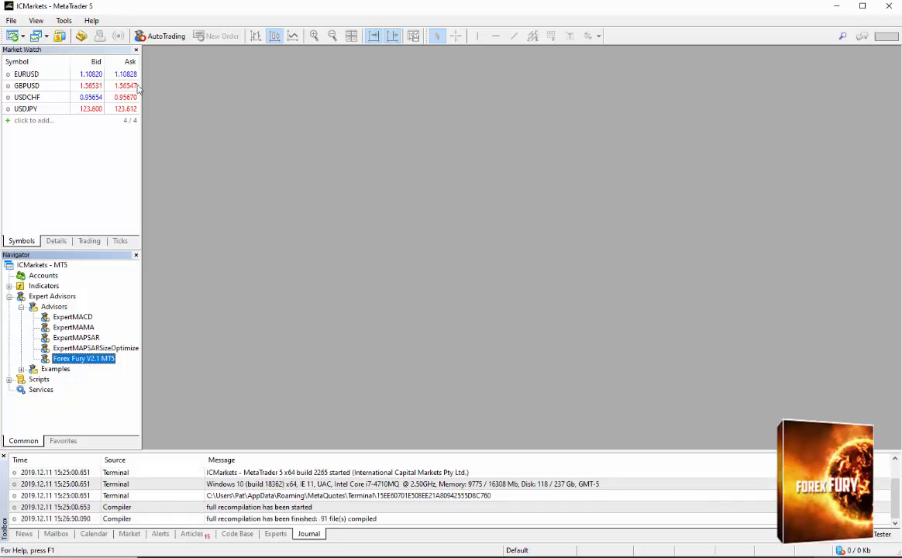
# Turn on AutoTrading and show the Timeframes toolbar.
pyautogui.click(163, 39)
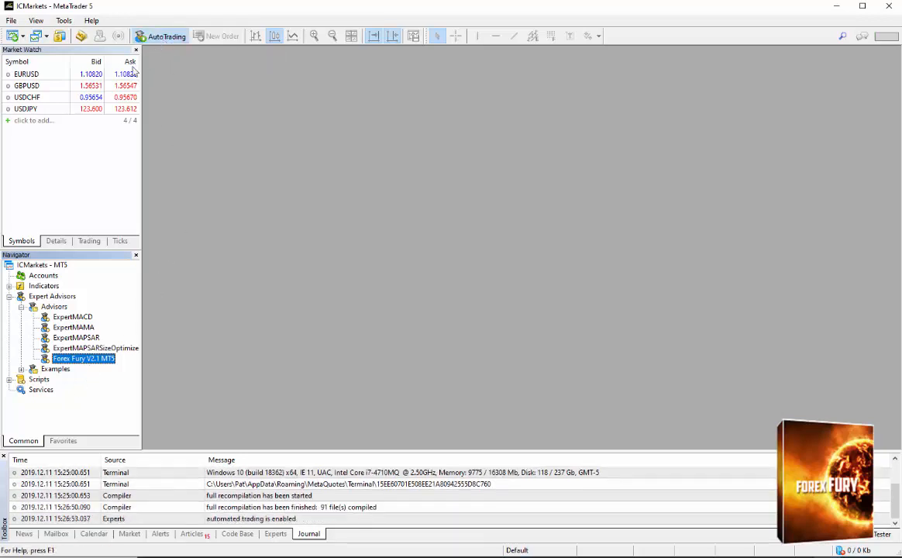
pyautogui.click(71, 21)
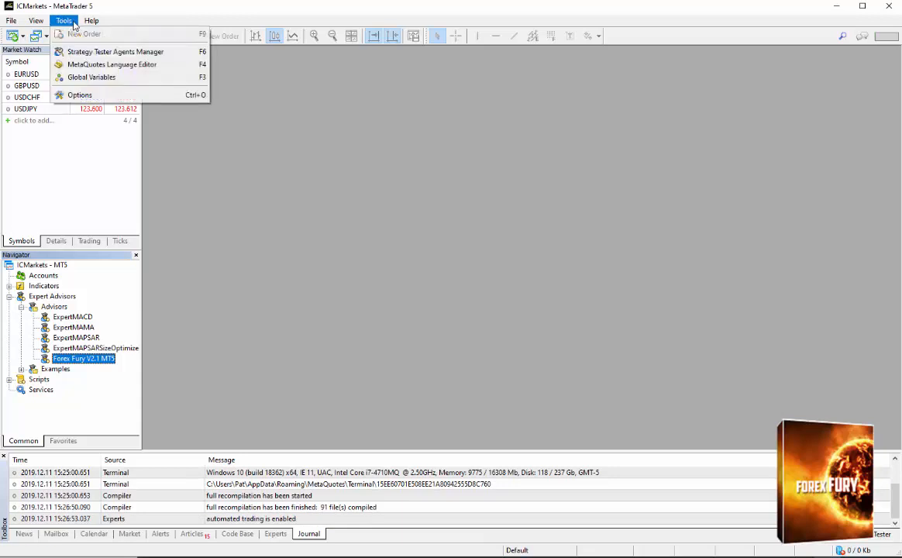
pyautogui.click(68, 22)
pyautogui.click(34, 23)
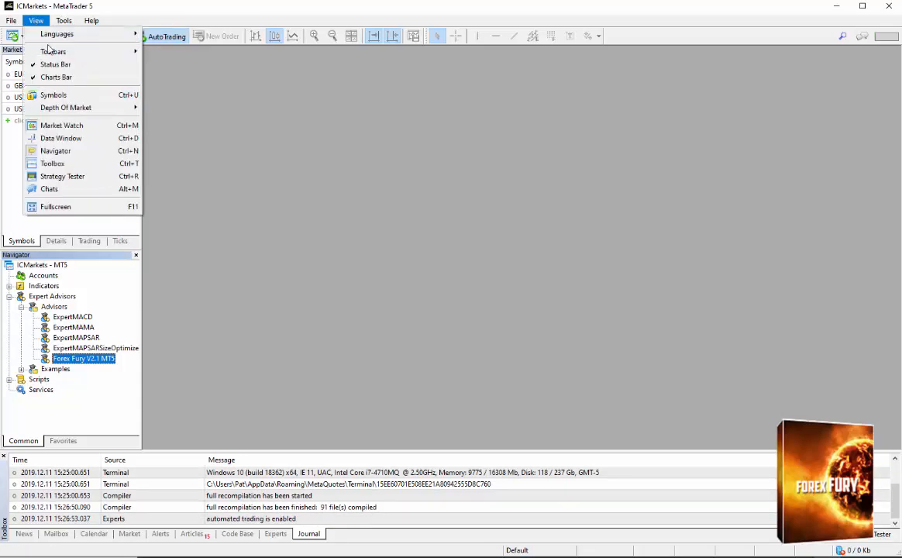
pyautogui.moveTo(51, 51)
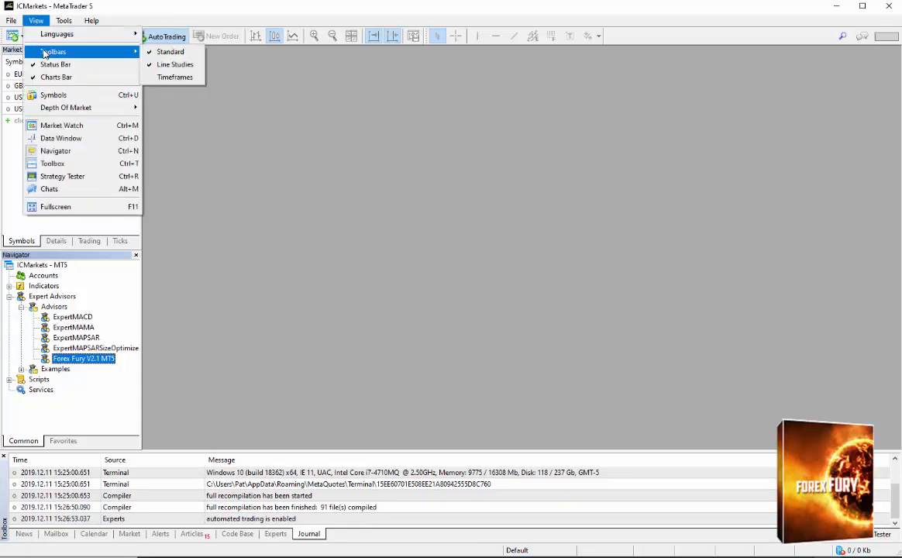
pyautogui.click(184, 81)
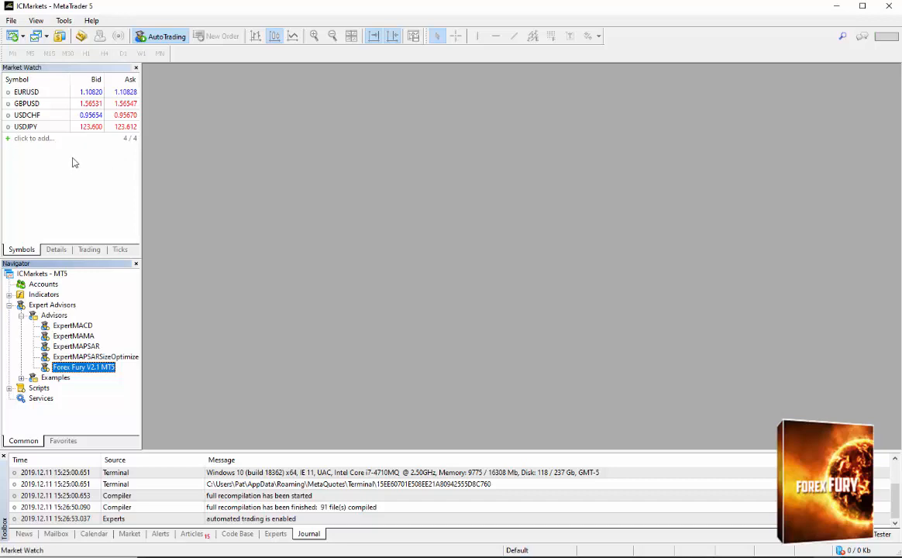
pyautogui.click(65, 21)
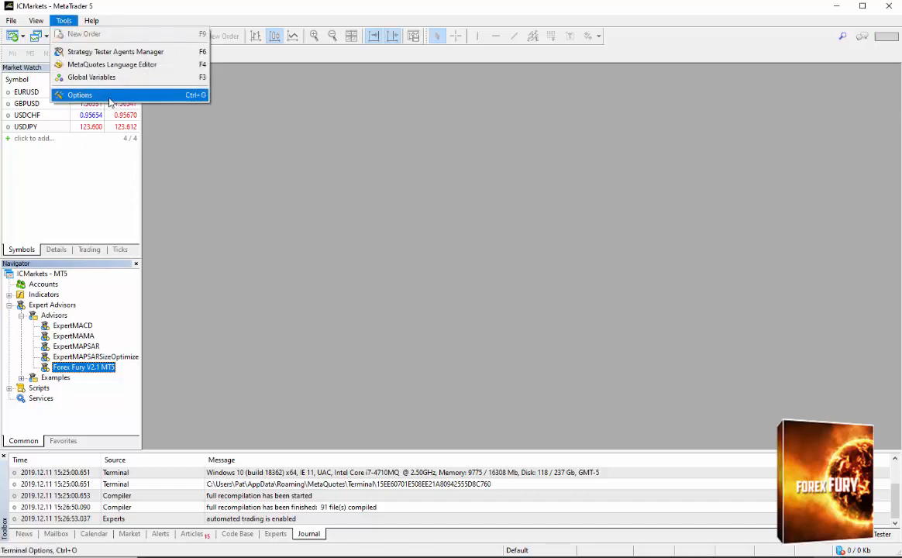
pyautogui.click(113, 95)
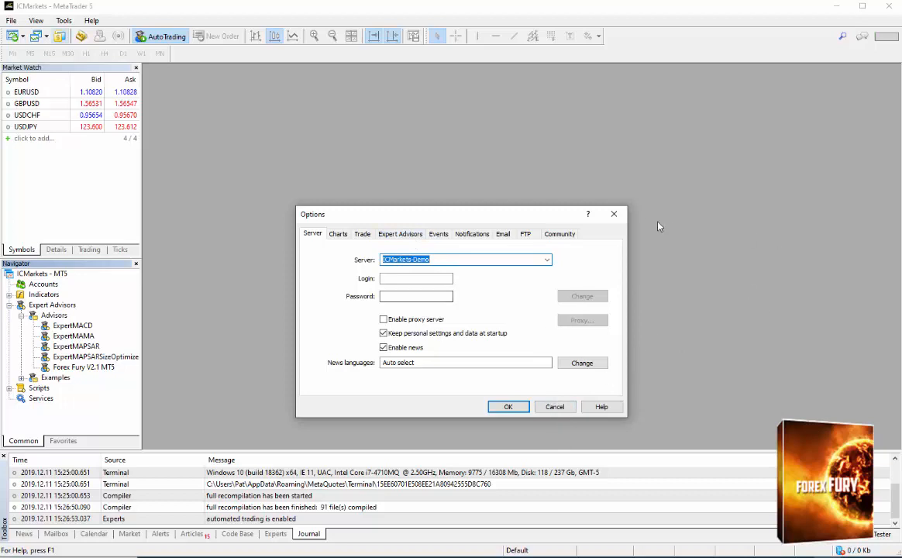
pyautogui.click(612, 214)
pyautogui.click(12, 22)
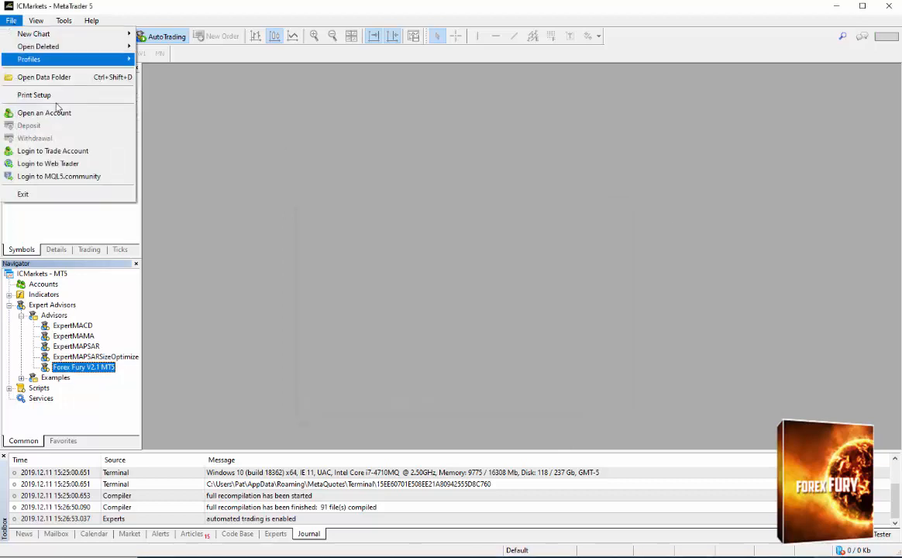
pyautogui.click(73, 153)
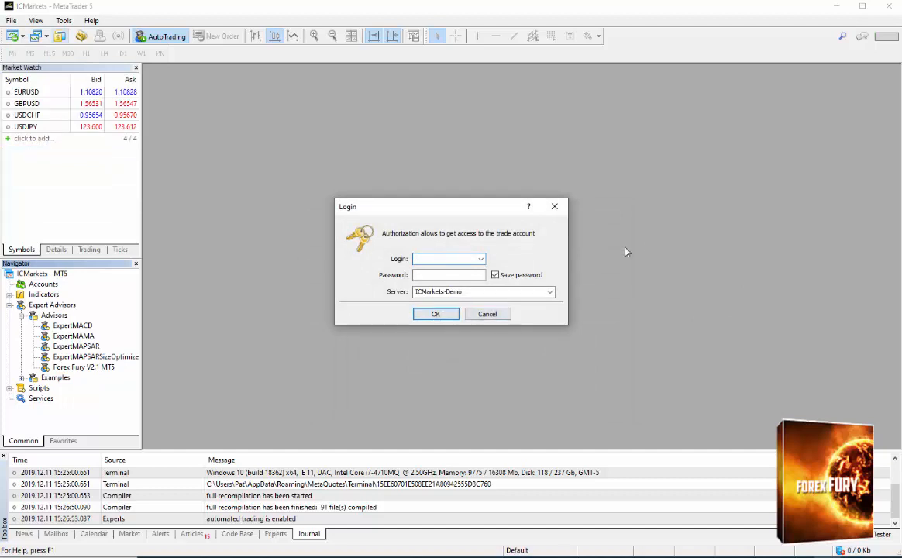
pyautogui.click(554, 206)
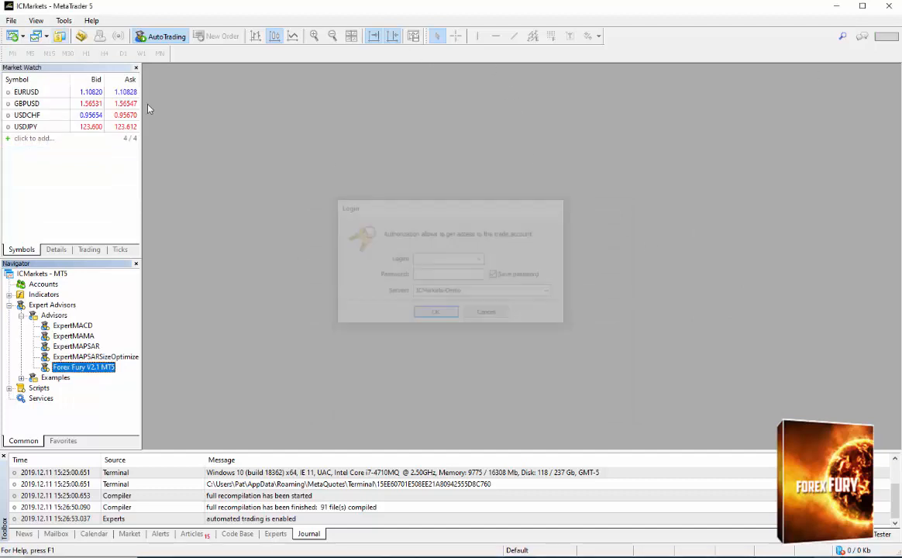
# Log in to the trade account on the ICMarkets-Demo server with the account's login number and password.
pyautogui.click(11, 20)
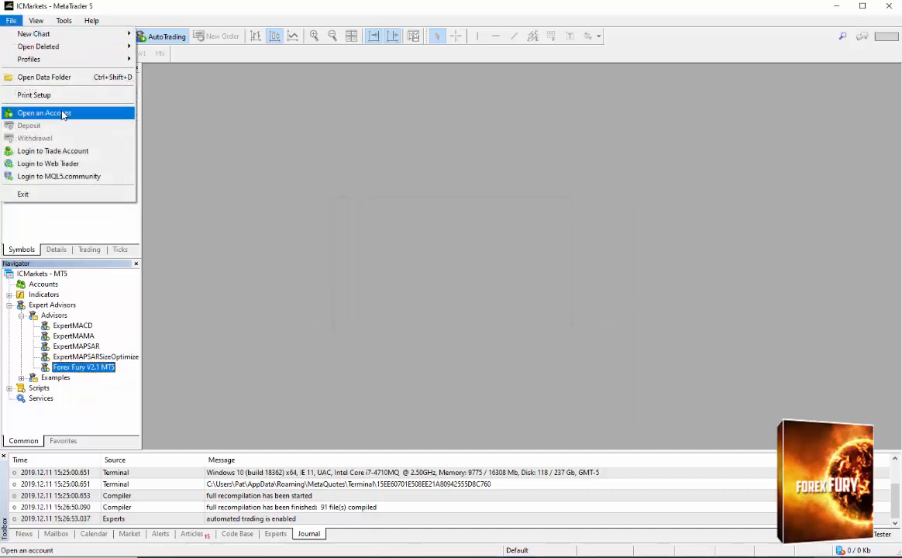
pyautogui.click(62, 151)
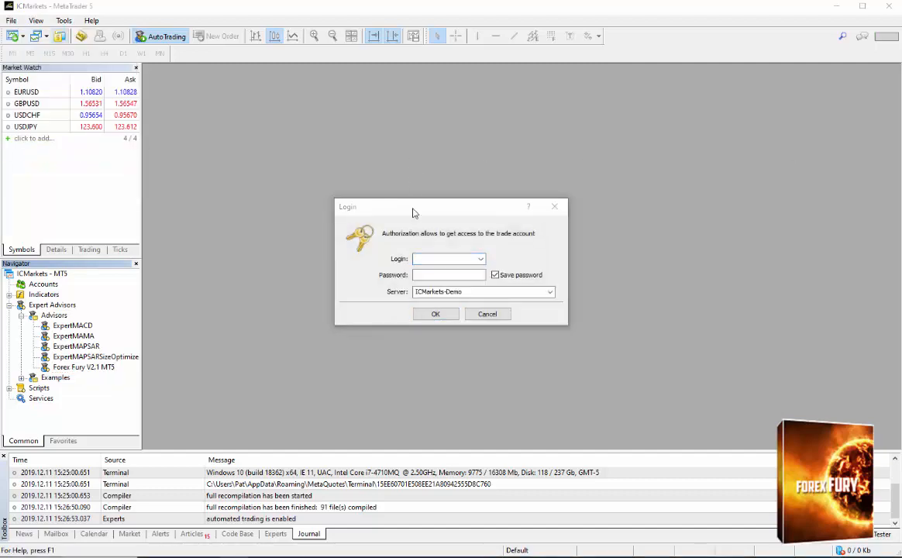
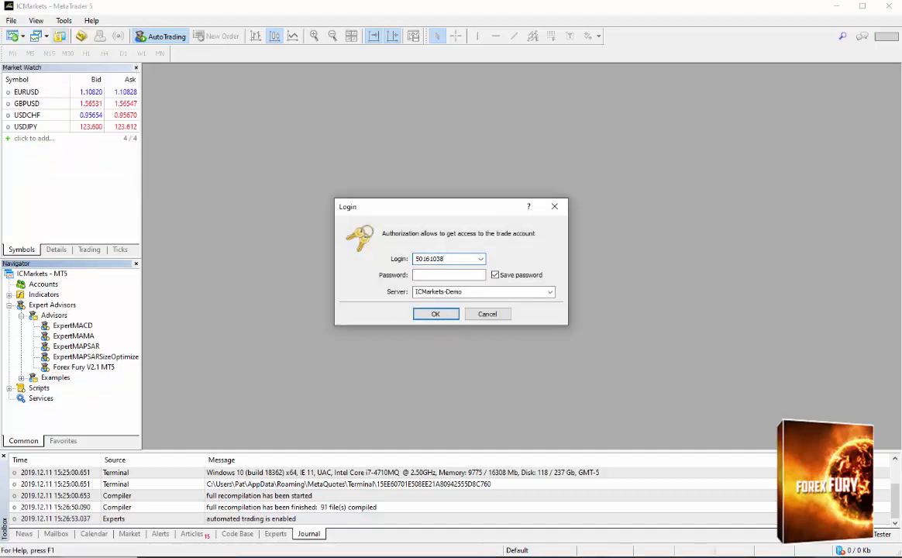
pyautogui.hotkey('alt', 'Tab')
pyautogui.click(444, 275)
pyautogui.hotkey('ctrl', 'v')
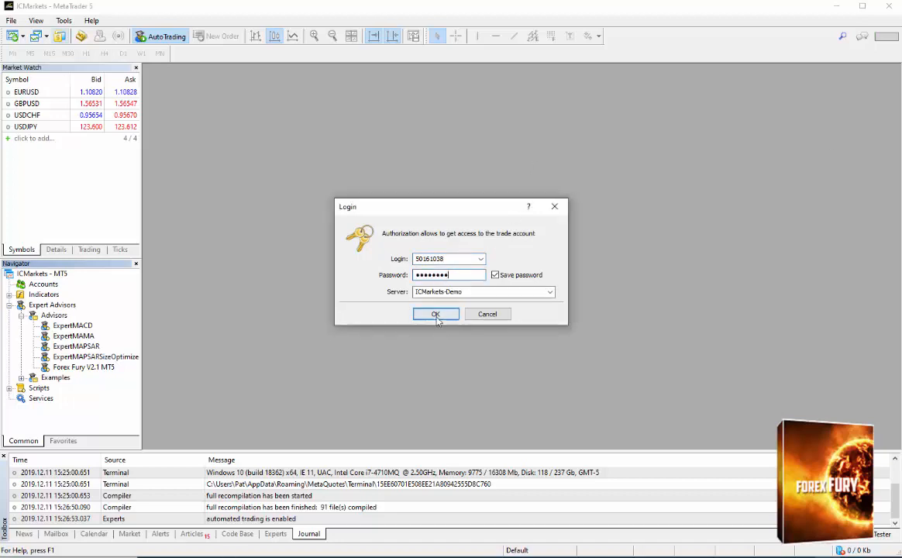
pyautogui.click(436, 316)
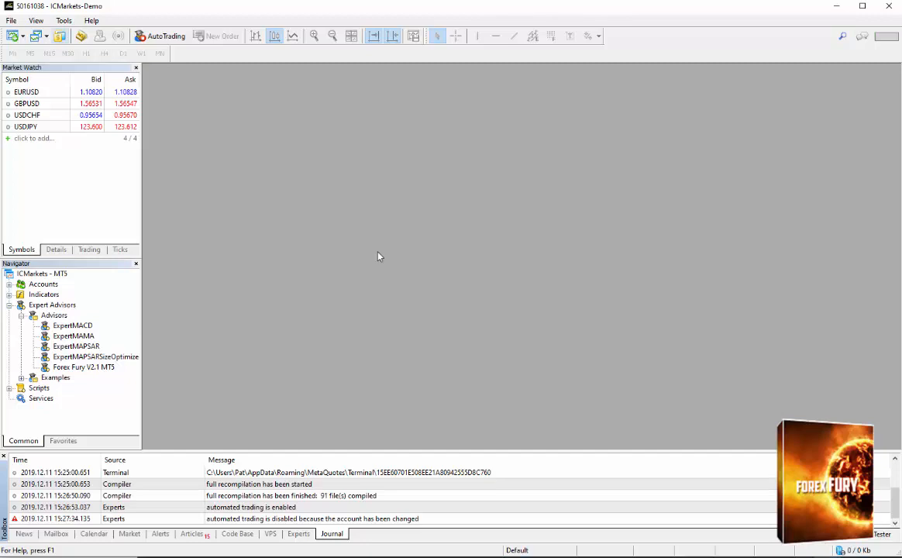
# Turn AutoTrading back on and, in the Expert Advisors options, allow DLL imports and WebRequest for listed URLs.
pyautogui.click(160, 39)
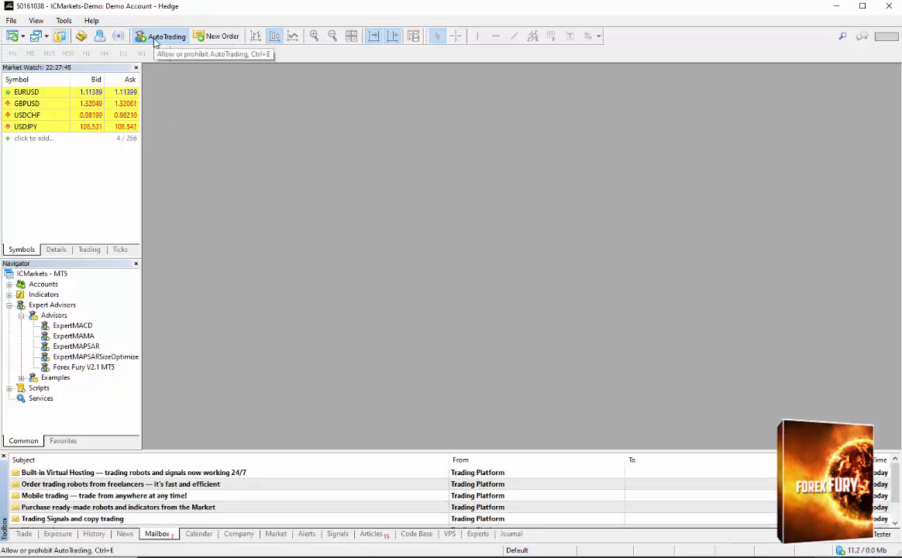
pyautogui.click(63, 21)
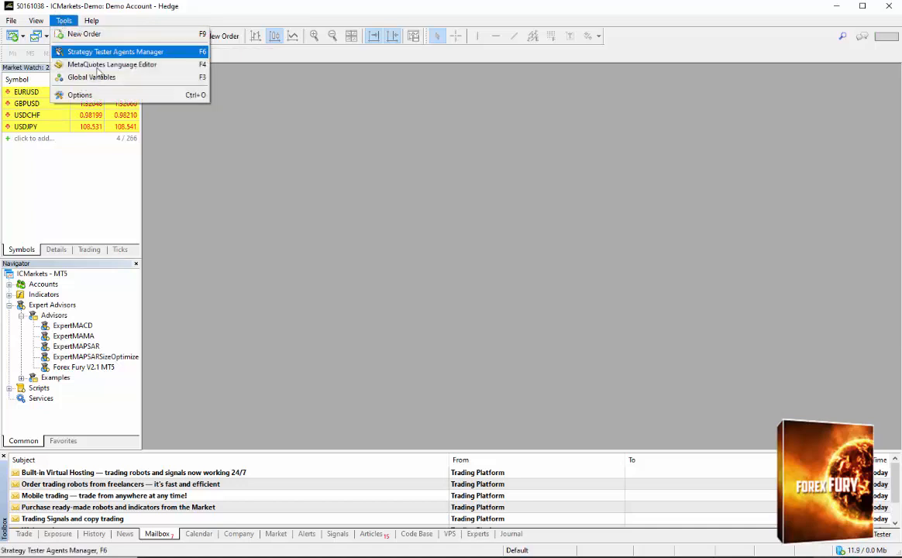
pyautogui.click(79, 94)
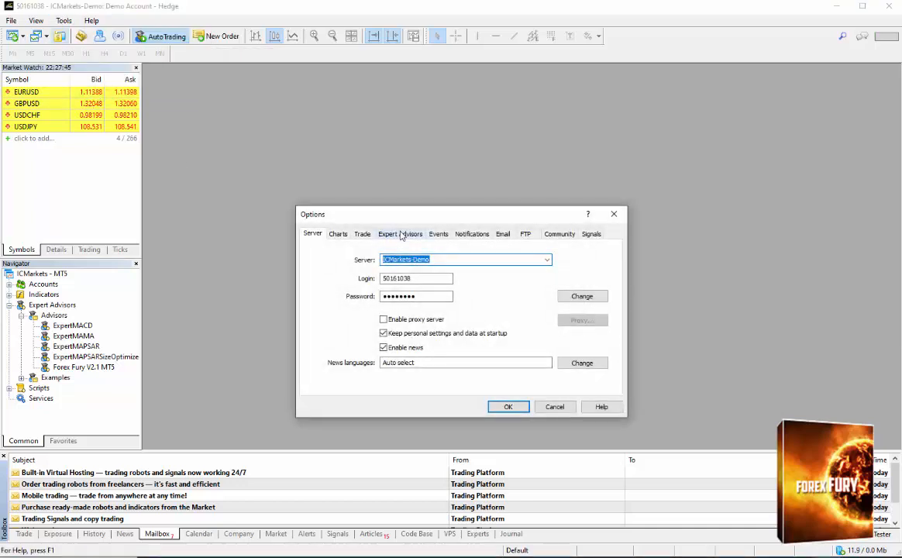
pyautogui.click(402, 234)
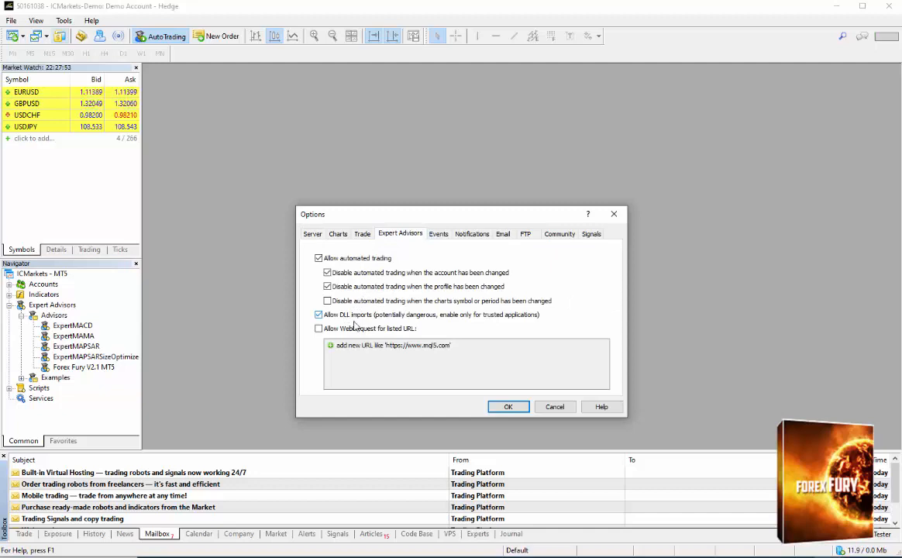
pyautogui.click(354, 330)
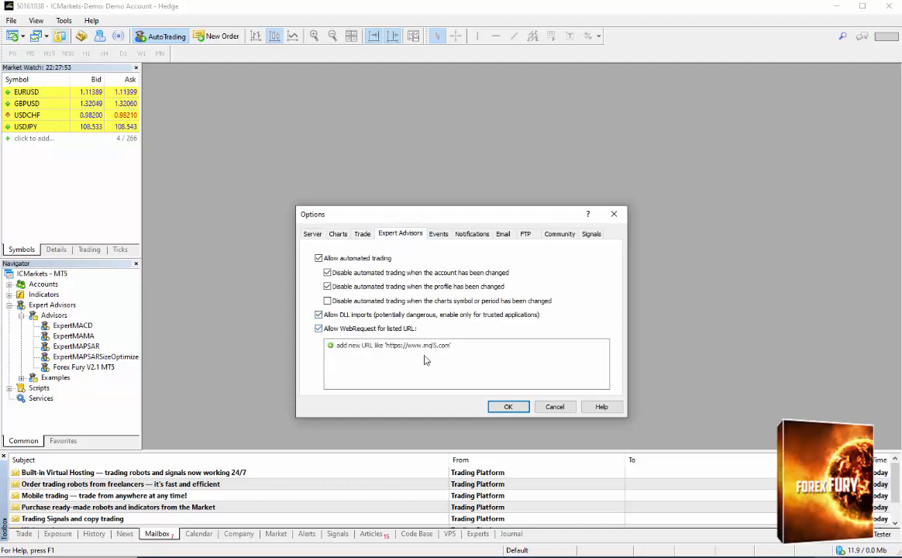
pyautogui.click(399, 349)
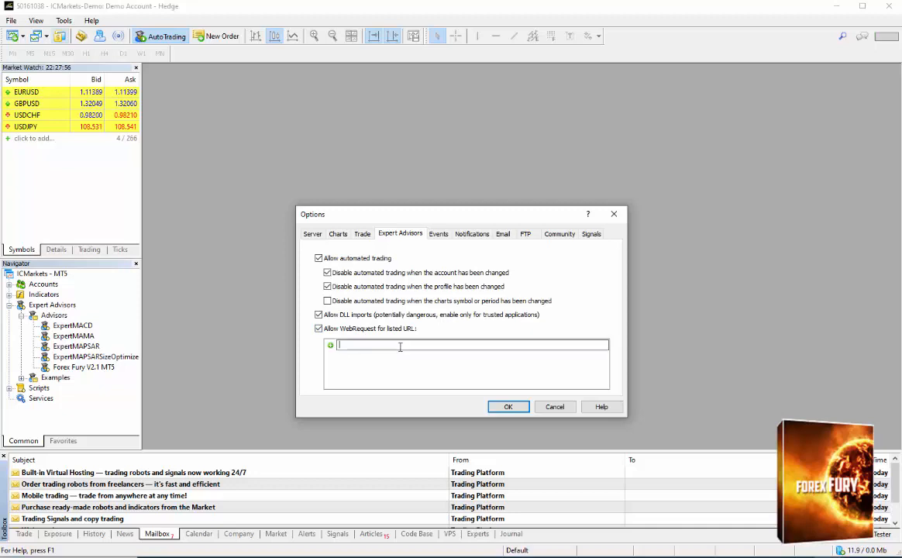
pyautogui.write('http://')
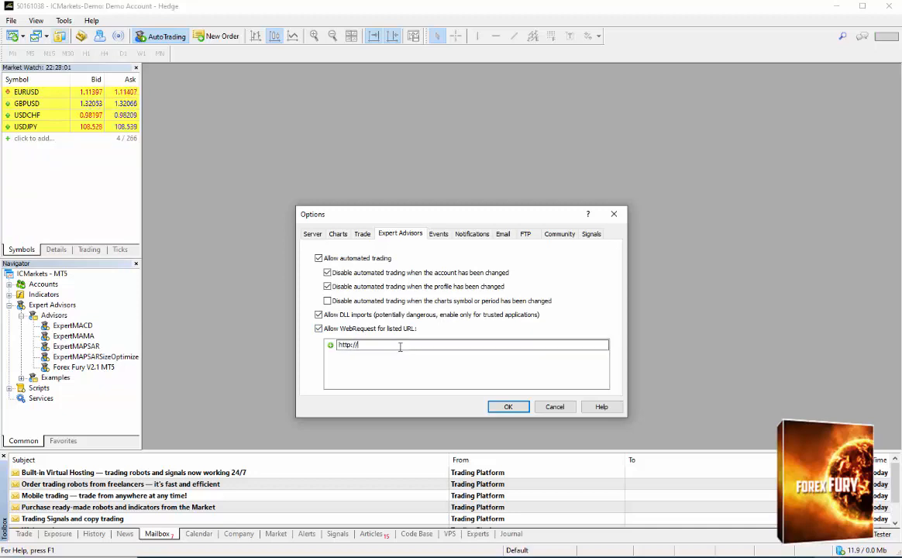
pyautogui.write('www.forex fury')
pyautogui.press('BackSpace')
pyautogui.press('BackSpace')
pyautogui.press('BackSpace')
pyautogui.write('fury.com')
pyautogui.press('Return')
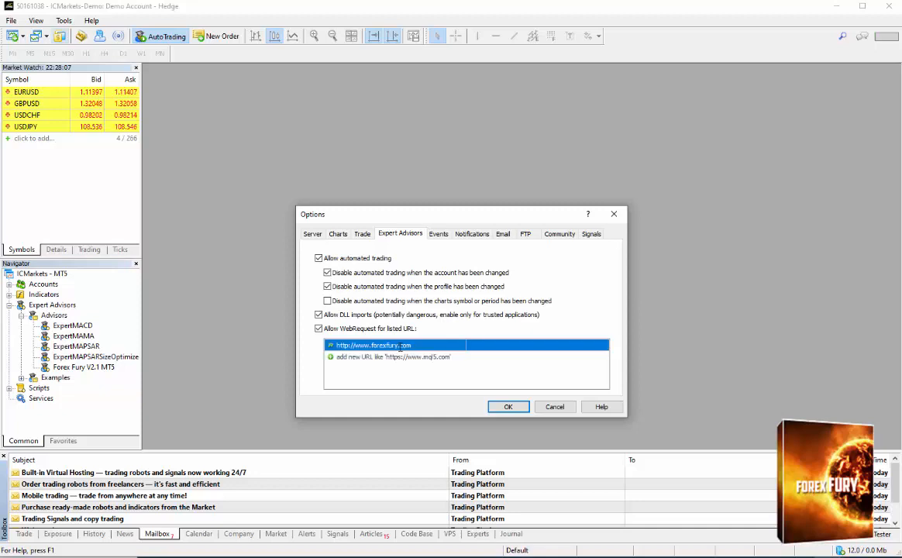
pyautogui.click(401, 353)
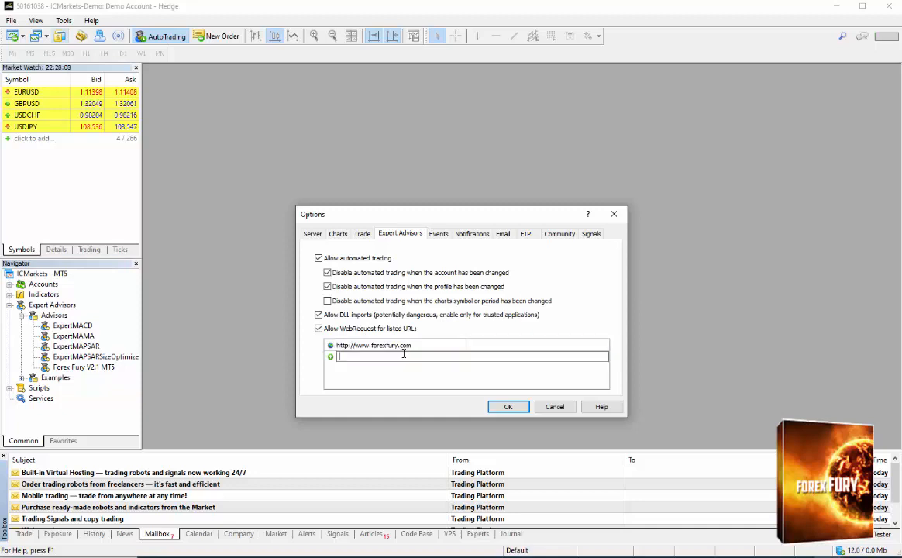
pyautogui.write('https://www.forexfury.com')
pyautogui.press('Return')
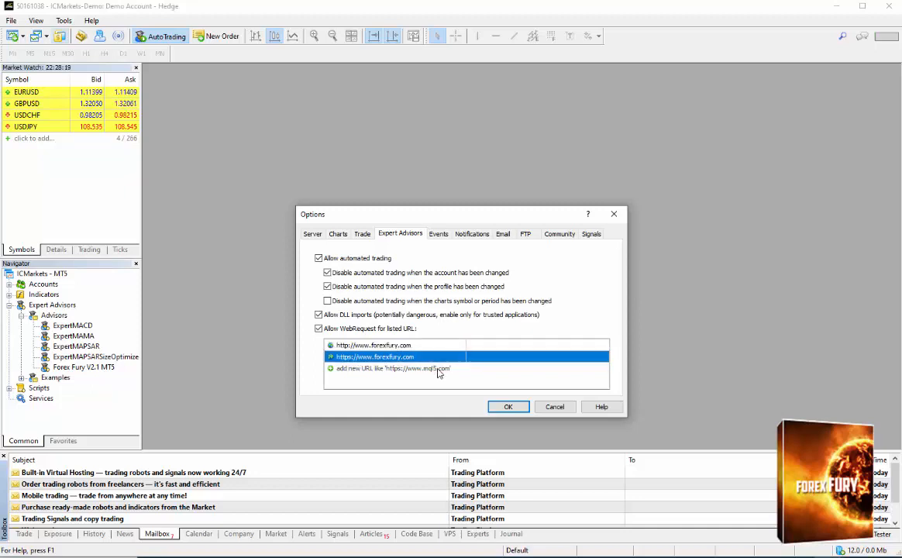
# Check the two forexfury.com entries in the allowed WebRequest URLs and apply the expert advisor options.
pyautogui.click(438, 370)
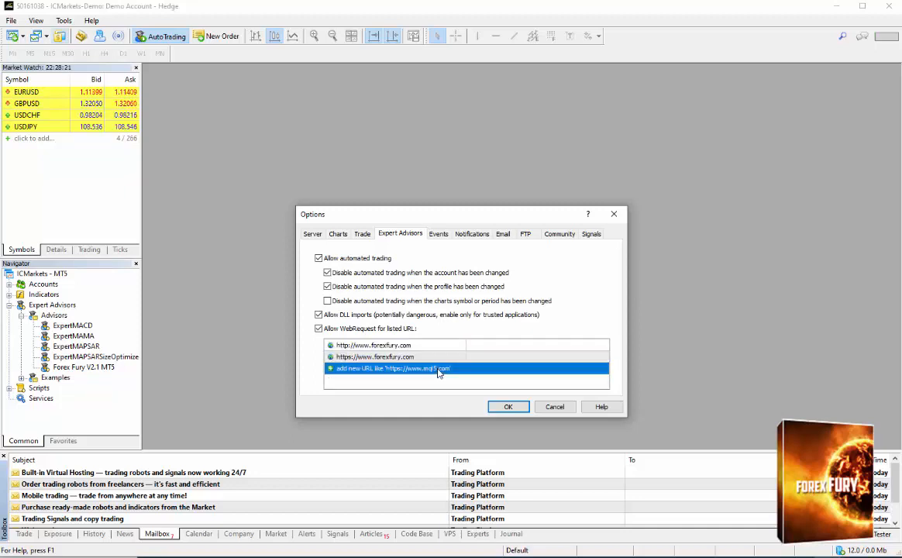
pyautogui.click(411, 359)
pyautogui.click(411, 349)
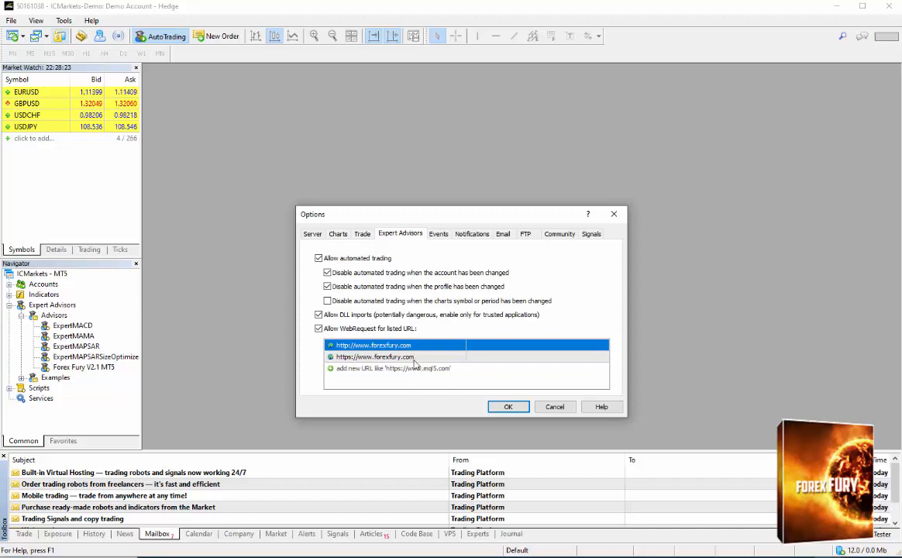
pyautogui.click(415, 358)
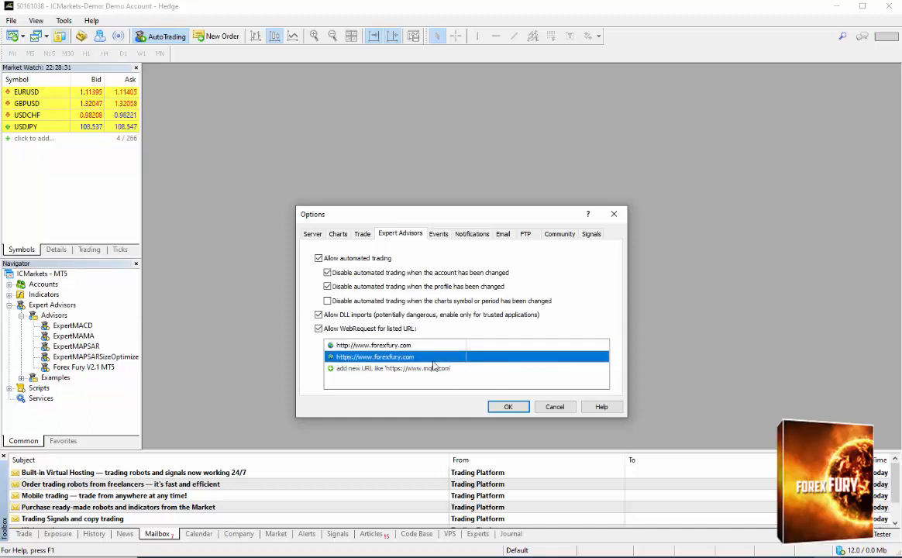
pyautogui.click(508, 406)
# Open a USDJPY chart from the Market Watch symbols and move its window higher in the workspace.
pyautogui.click(28, 105)
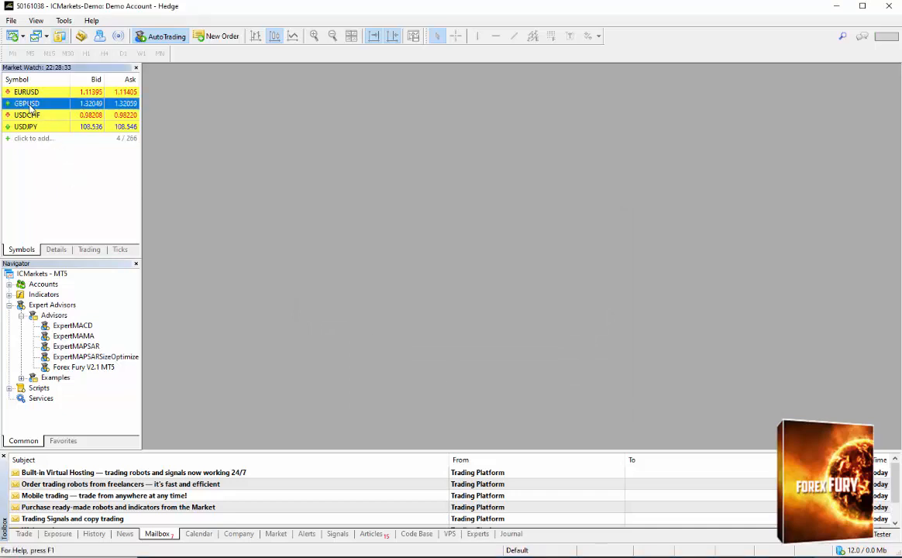
pyautogui.click(31, 128)
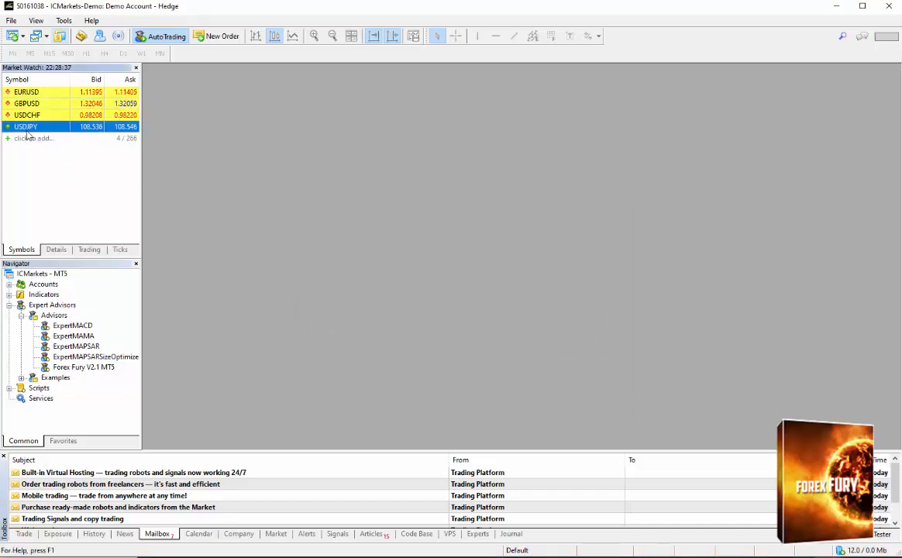
pyautogui.click(46, 104)
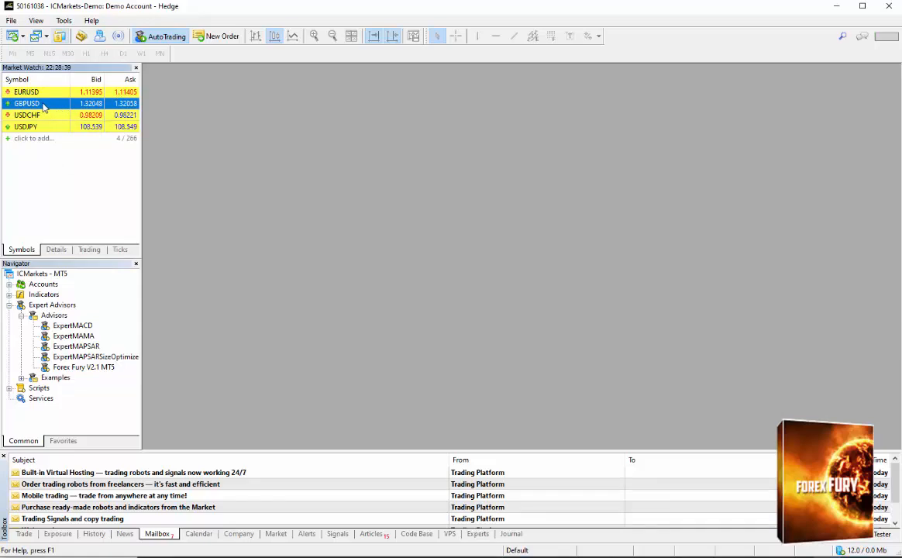
pyautogui.click(34, 128)
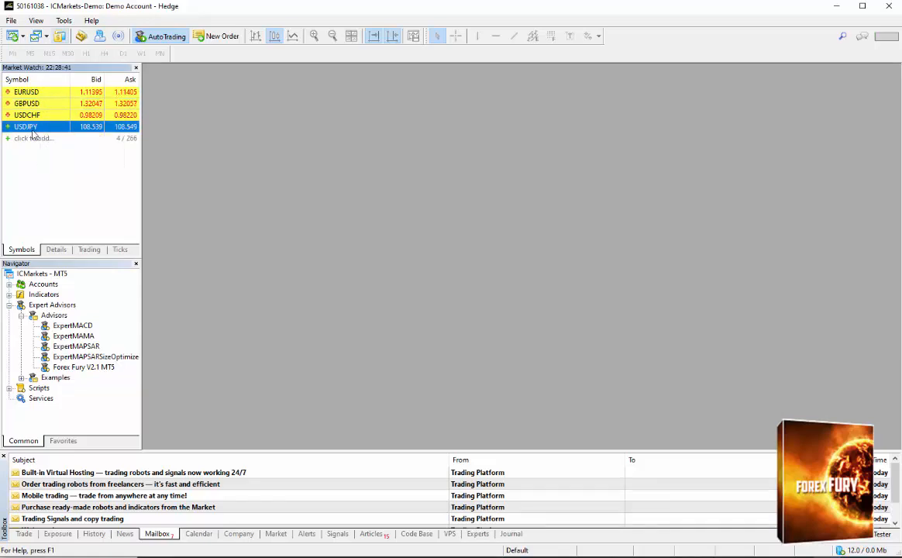
pyautogui.moveTo(35, 127); pyautogui.dragTo(310, 175)
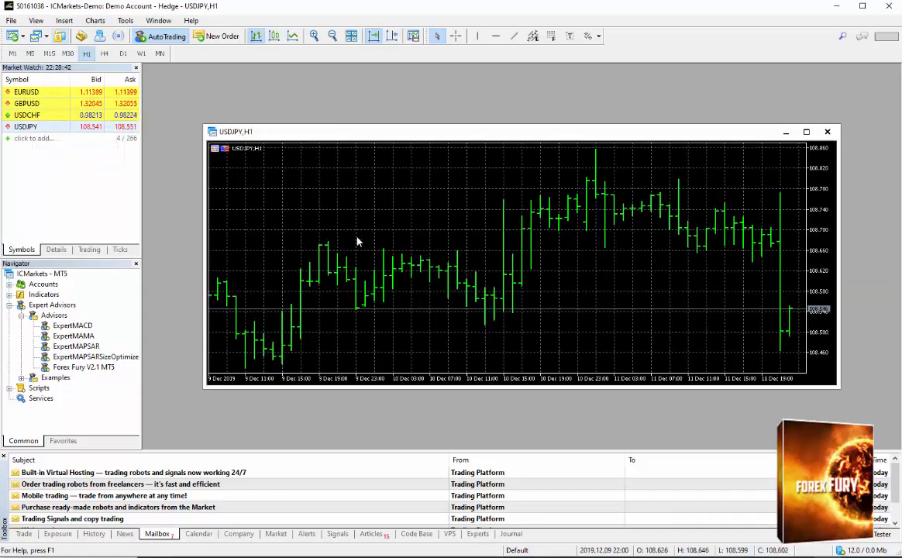
pyautogui.moveTo(377, 138); pyautogui.dragTo(359, 106)
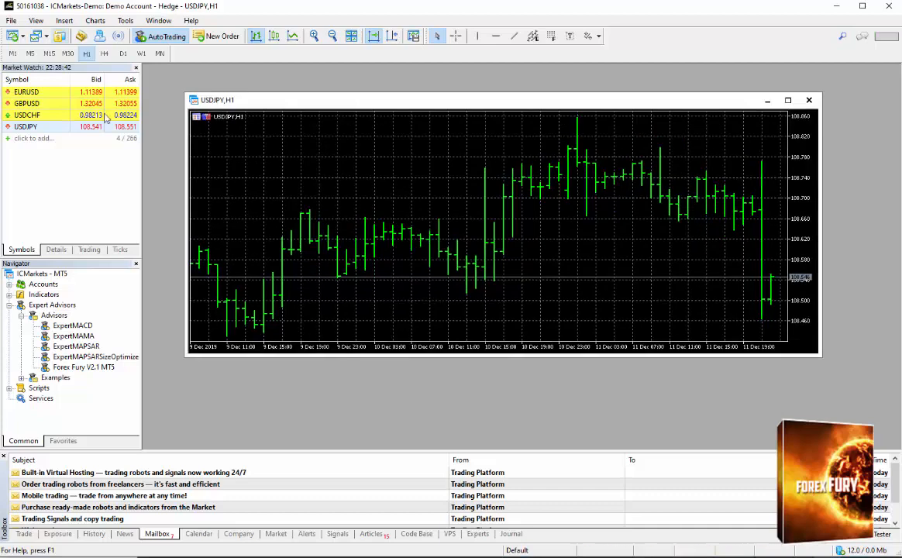
# Set the USDJPY chart's timeframe to M15.
pyautogui.click(49, 53)
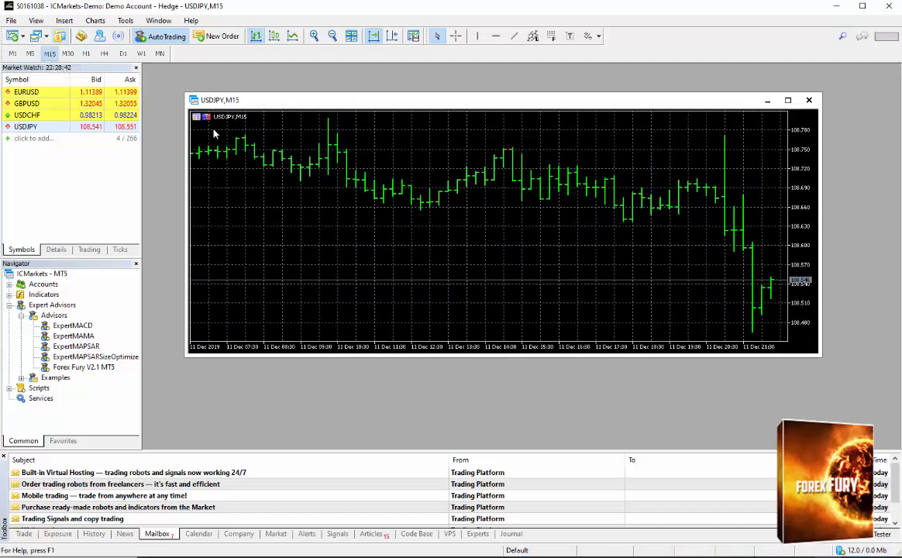
pyautogui.click(85, 54)
pyautogui.click(49, 53)
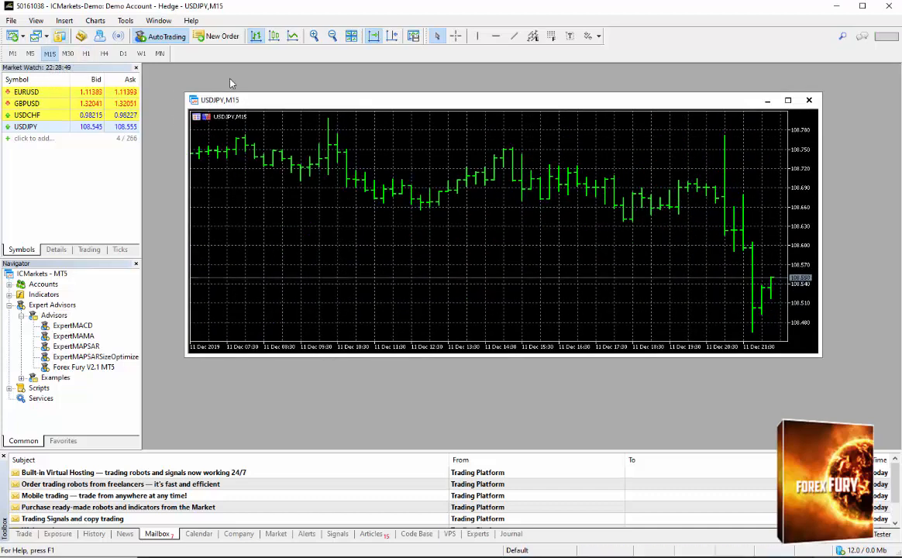
pyautogui.click(85, 53)
pyautogui.click(48, 54)
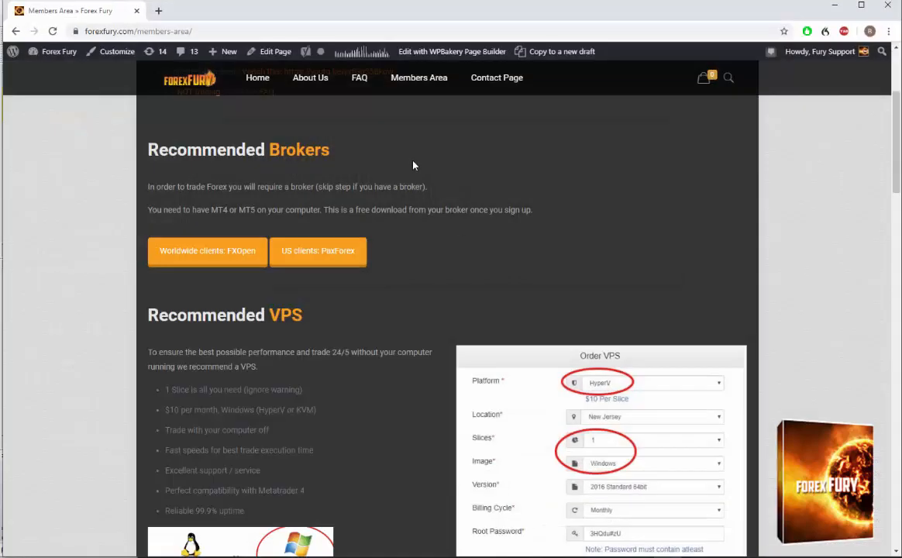
# Switch to the Forex Fury members area in the browser, open the Authenticate page and enter the username admin.
pyautogui.scroll(-8, 414, 165)
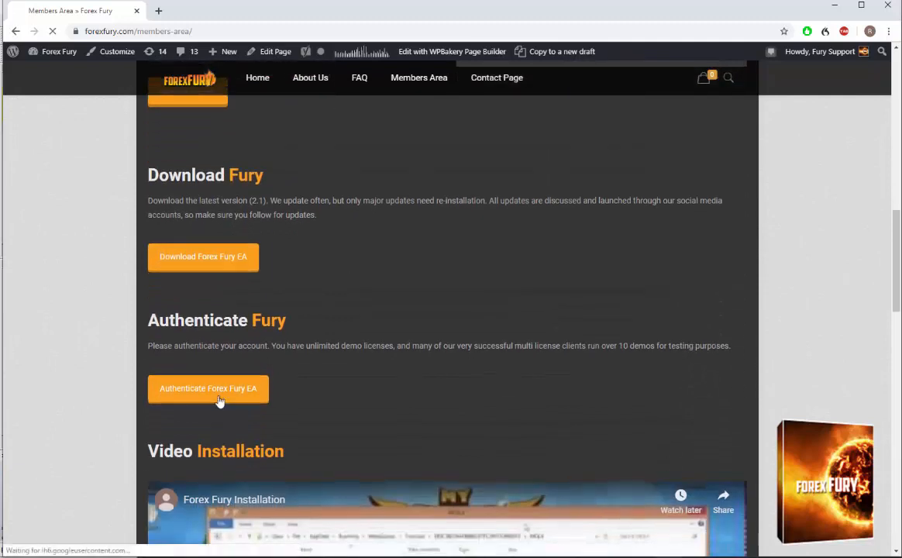
pyautogui.click(222, 399)
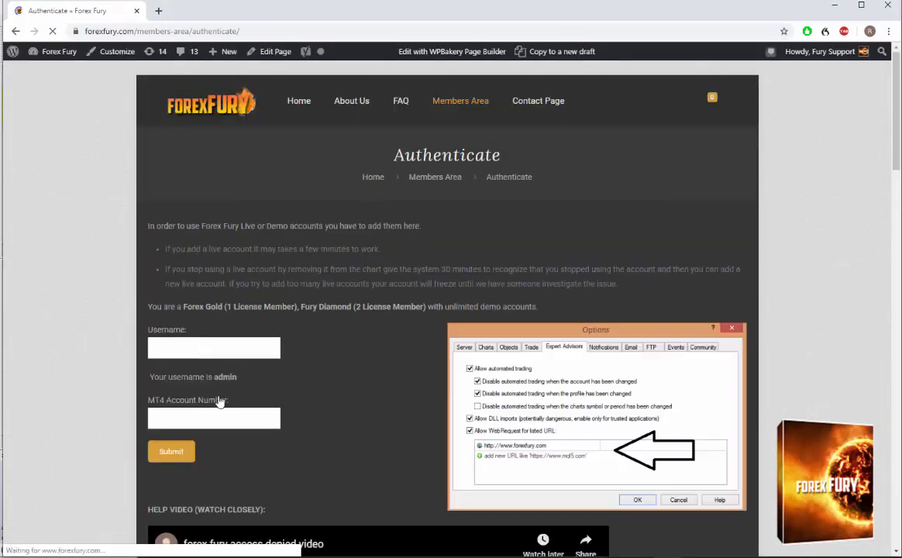
pyautogui.click(224, 353)
pyautogui.write('admin')
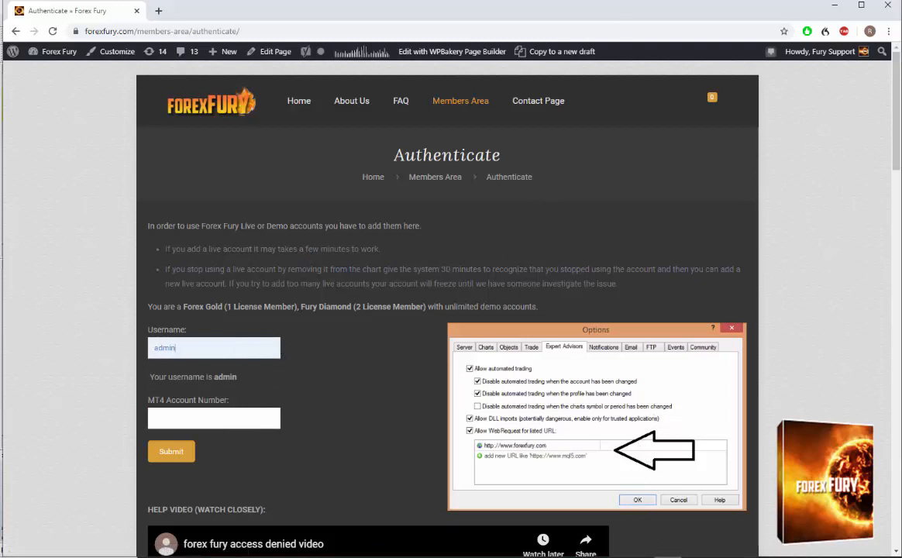
# Switch to MetaTrader 5 and copy the demo account's login number from the server options.
pyautogui.click(755, 555)
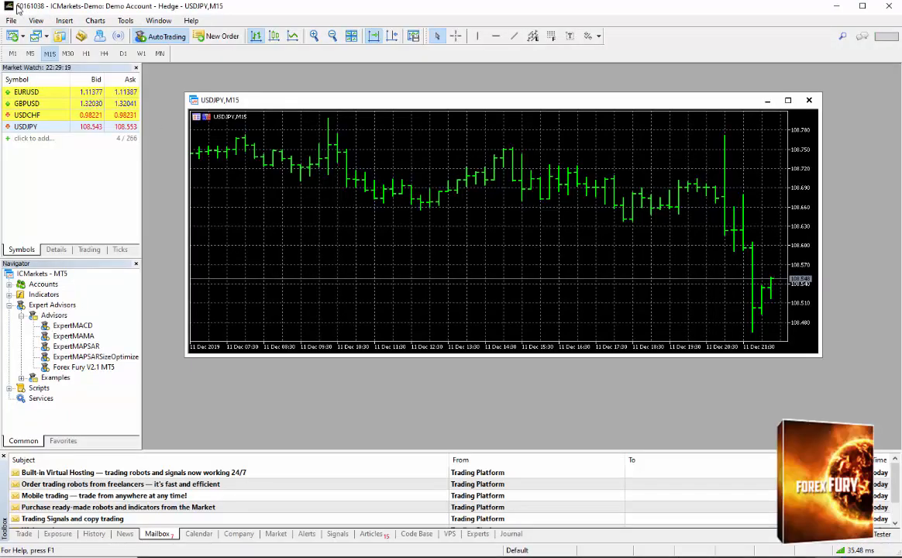
pyautogui.click(125, 20)
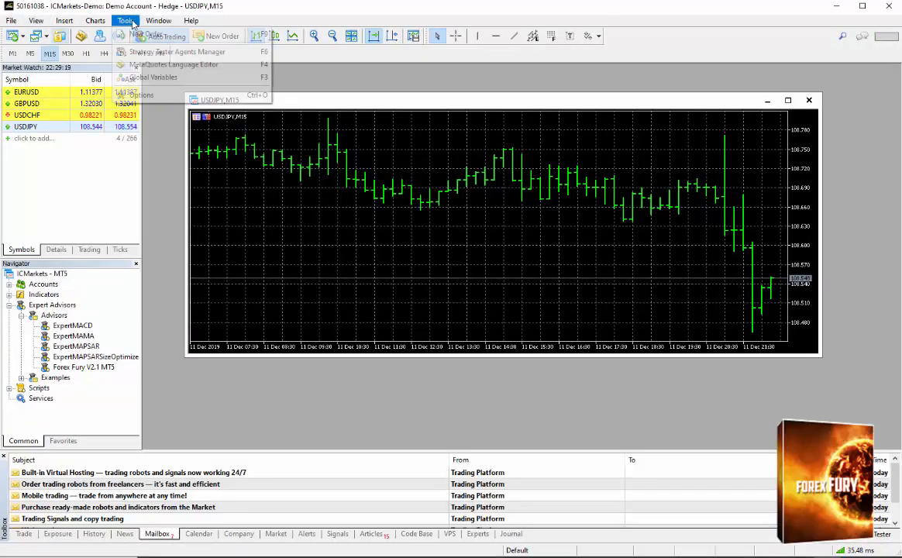
pyautogui.click(147, 94)
pyautogui.click(312, 233)
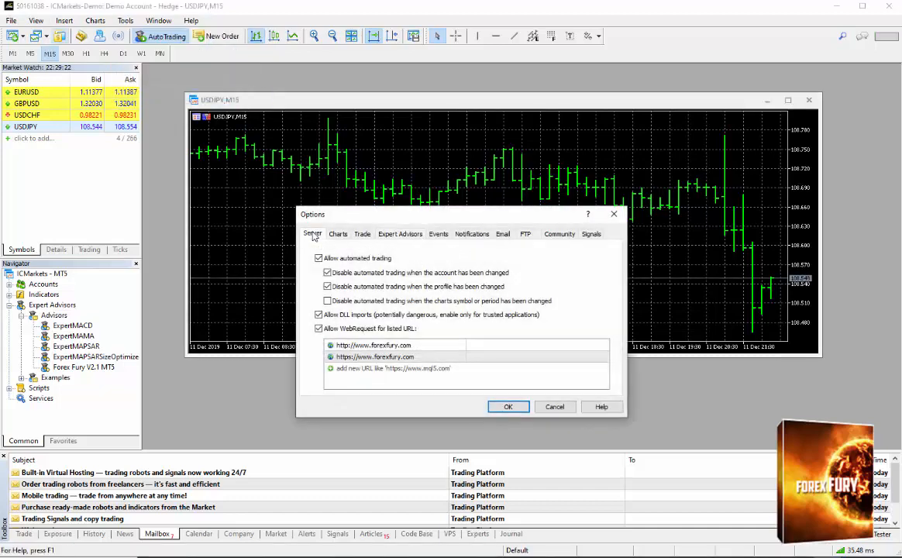
pyautogui.click(422, 279)
pyautogui.doubleClick(423, 279)
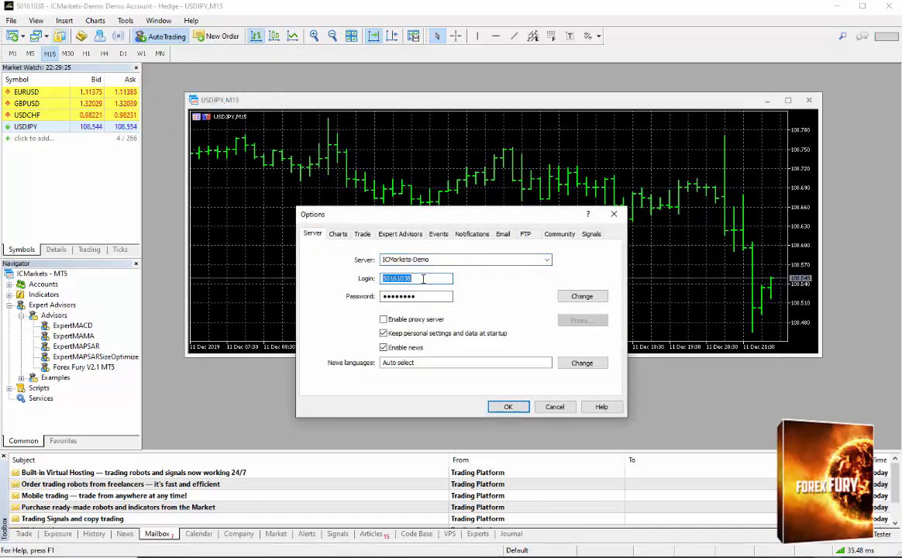
pyautogui.rightClick(422, 279)
pyautogui.click(455, 314)
pyautogui.click(508, 406)
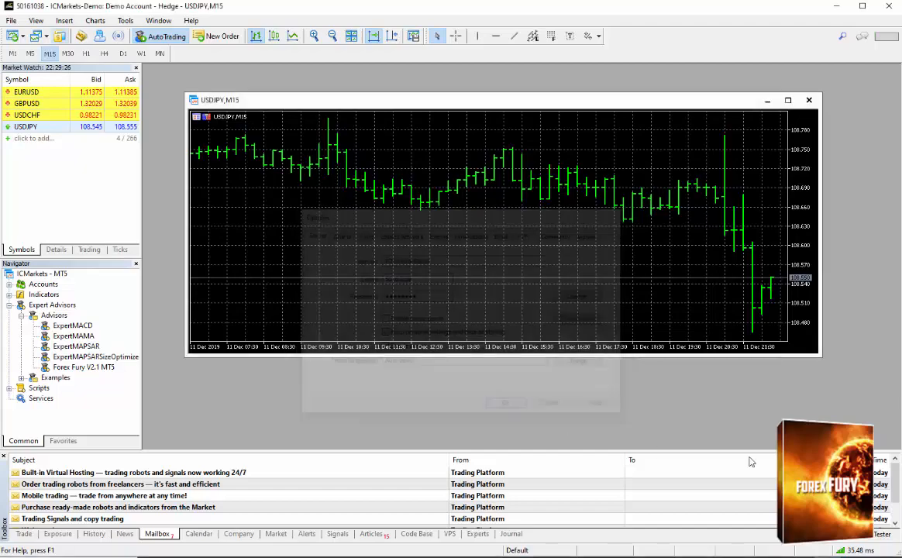
# Switch back to the browser, paste the trading account number into the authentication form and submit it.
pyautogui.hotkey('alt', 'Tab')
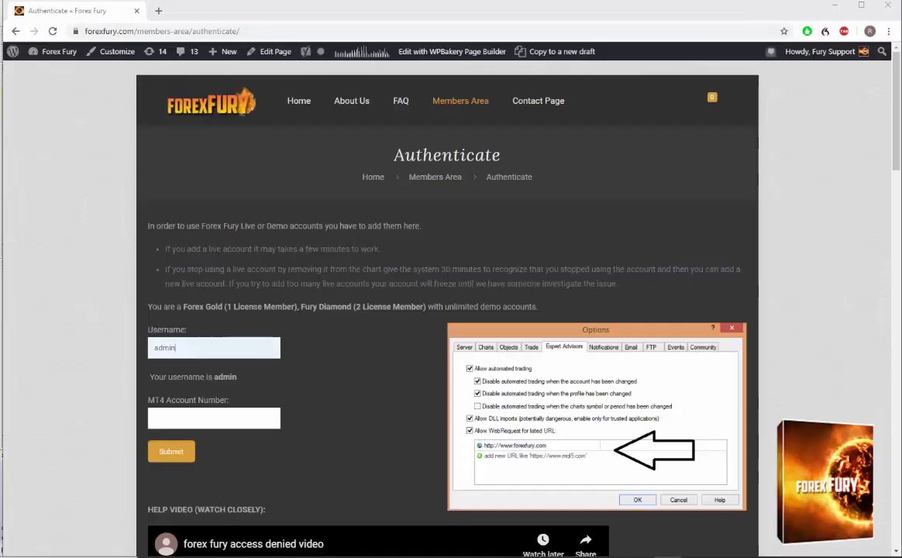
pyautogui.click(223, 418)
pyautogui.hotkey('ctrl', 'v')
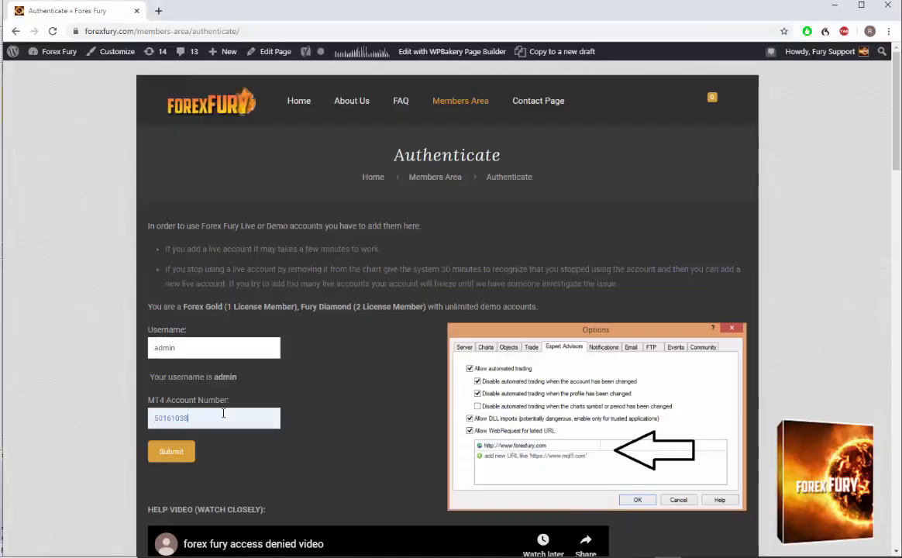
pyautogui.click(176, 453)
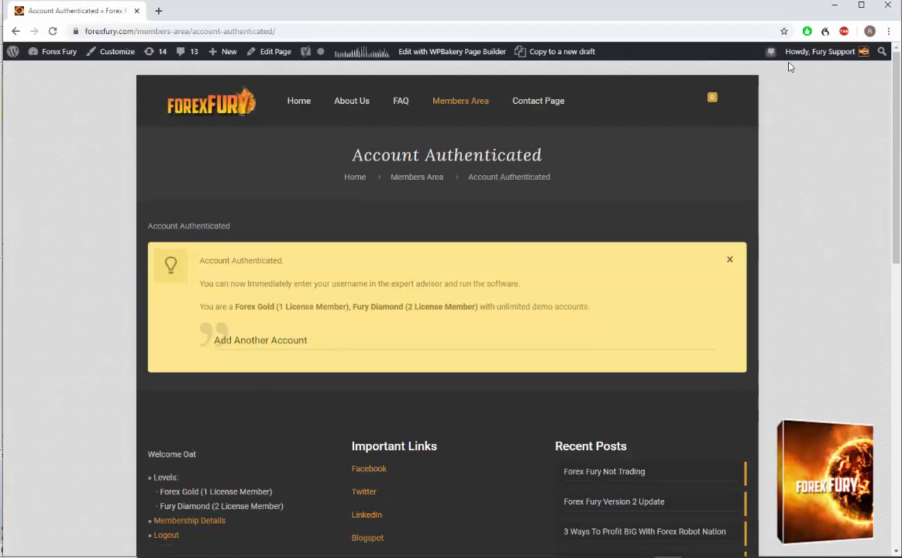
# Return to MetaTrader 5 and attach Forex Fury V2.1 MT5 to the USDJPY chart with the User input set to admin.
pyautogui.click(834, 6)
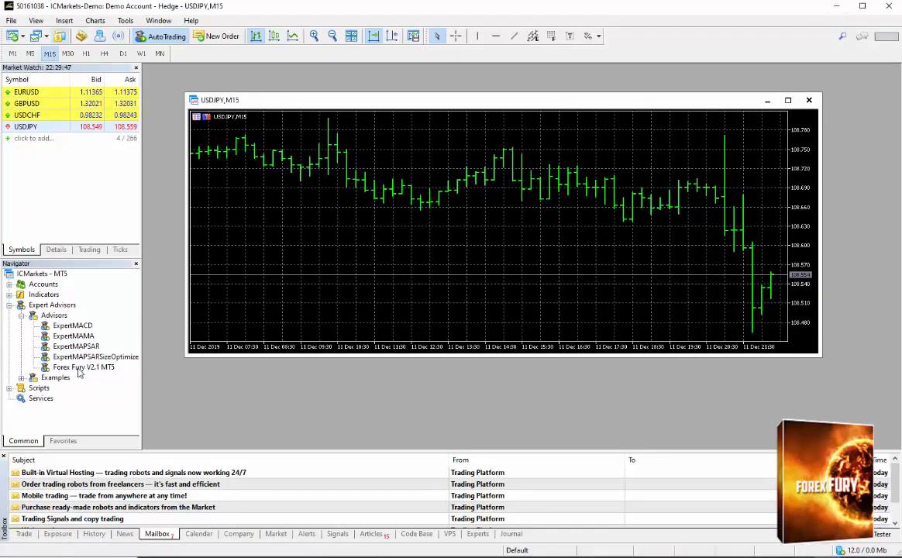
pyautogui.moveTo(388, 231); pyautogui.dragTo(388, 232)
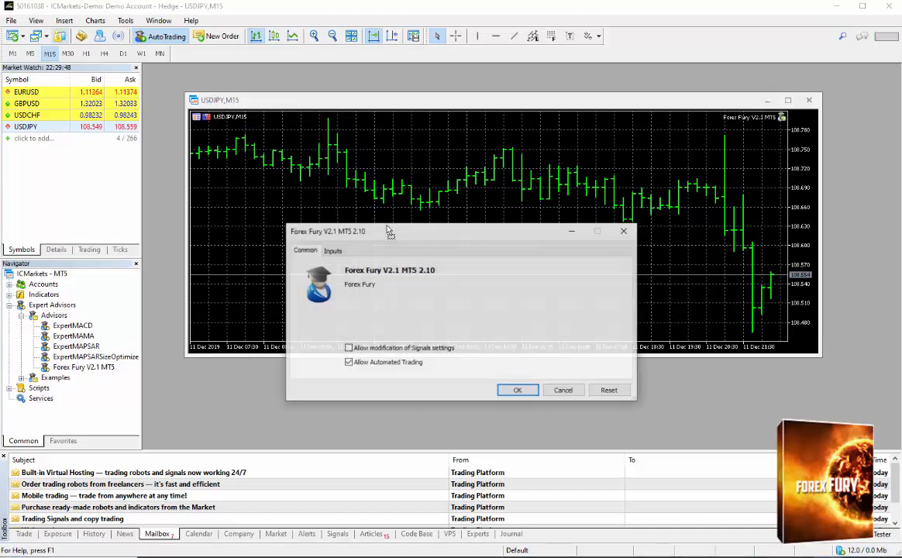
pyautogui.click(332, 249)
pyautogui.click(426, 281)
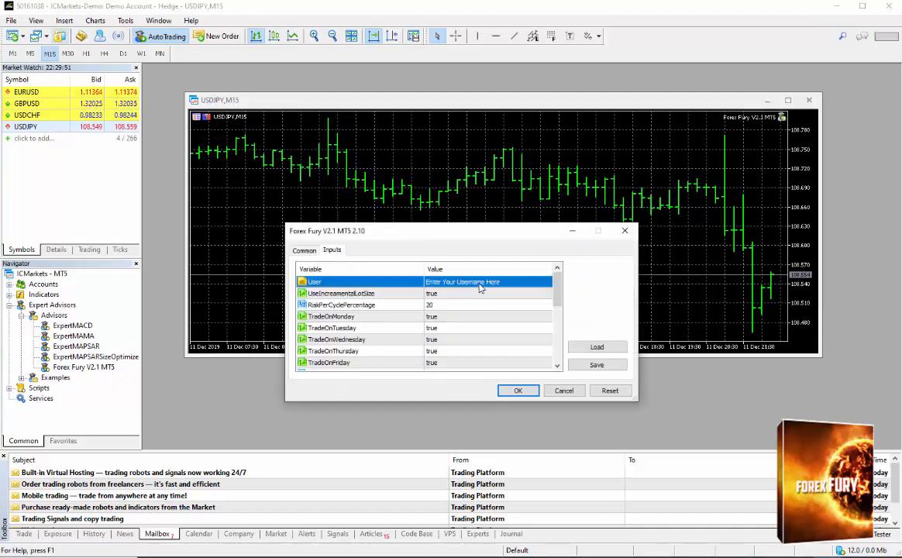
pyautogui.click(473, 281)
pyautogui.write('admin')
pyautogui.press('Return')
pyautogui.click(518, 389)
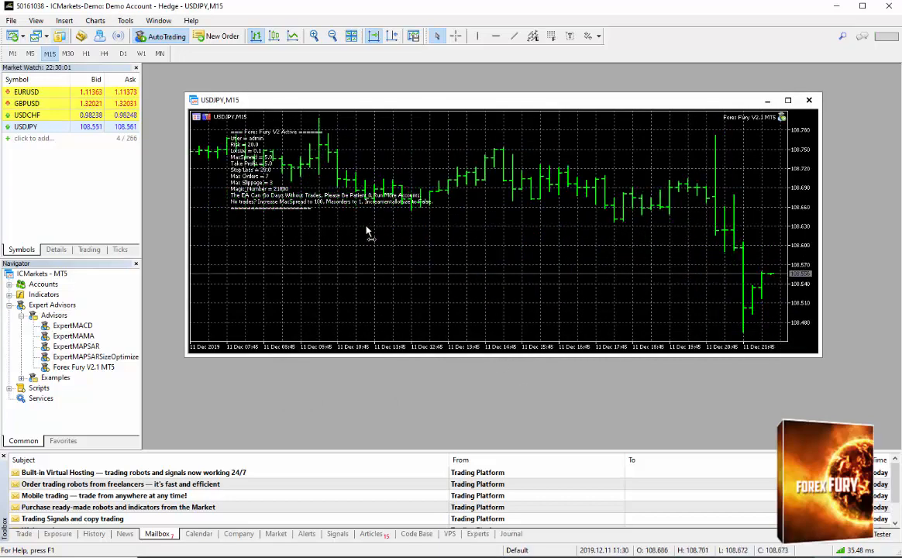
# Examine the Forex Fury status text on the USDJPY M15 chart against different stretches of price history.
pyautogui.moveTo(337, 235); pyautogui.dragTo(408, 223)
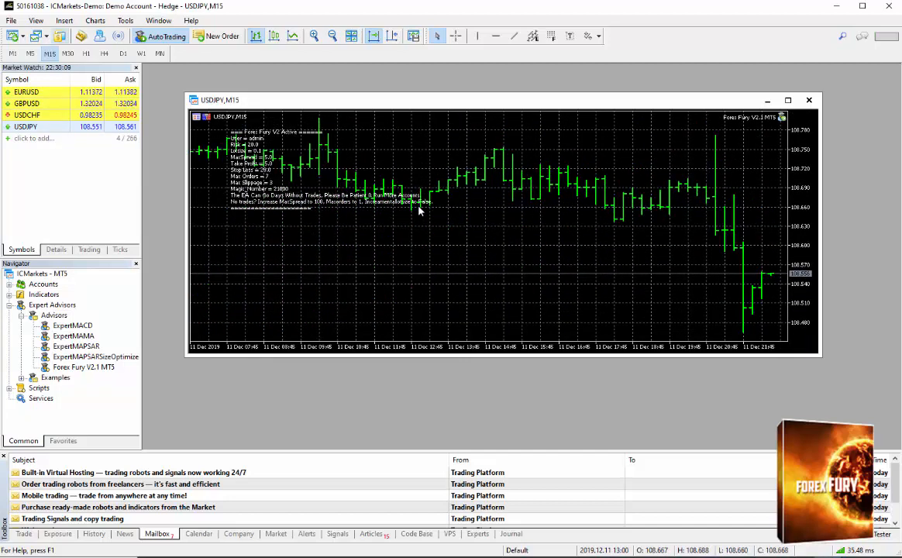
pyautogui.moveTo(423, 225); pyautogui.dragTo(458, 229)
pyautogui.moveTo(313, 238); pyautogui.dragTo(442, 229)
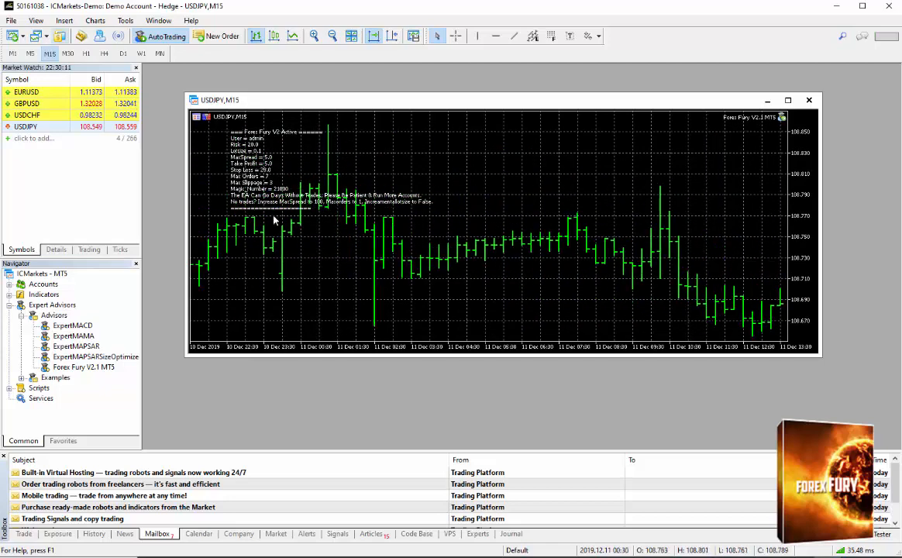
pyautogui.moveTo(250, 216); pyautogui.dragTo(337, 211)
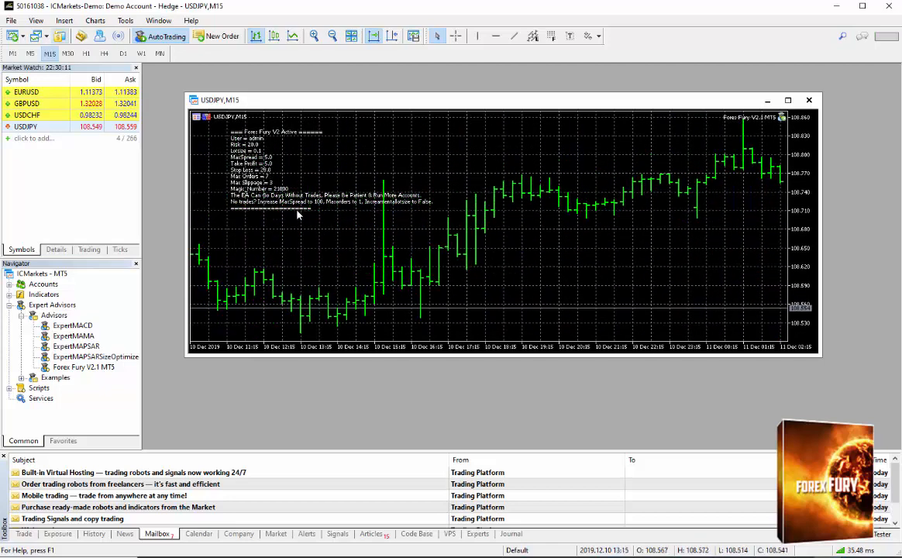
pyautogui.scroll(5, 369, 215)
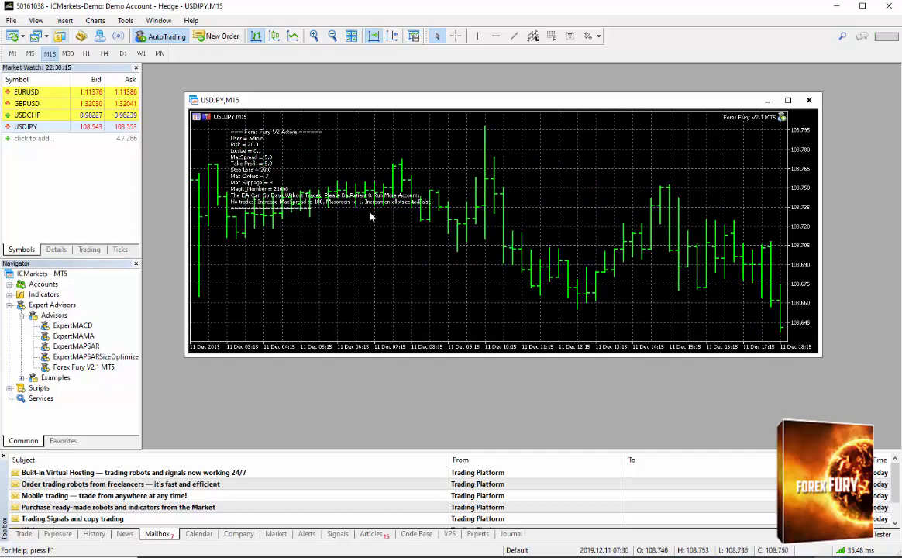
pyautogui.scroll(-3, 384, 218)
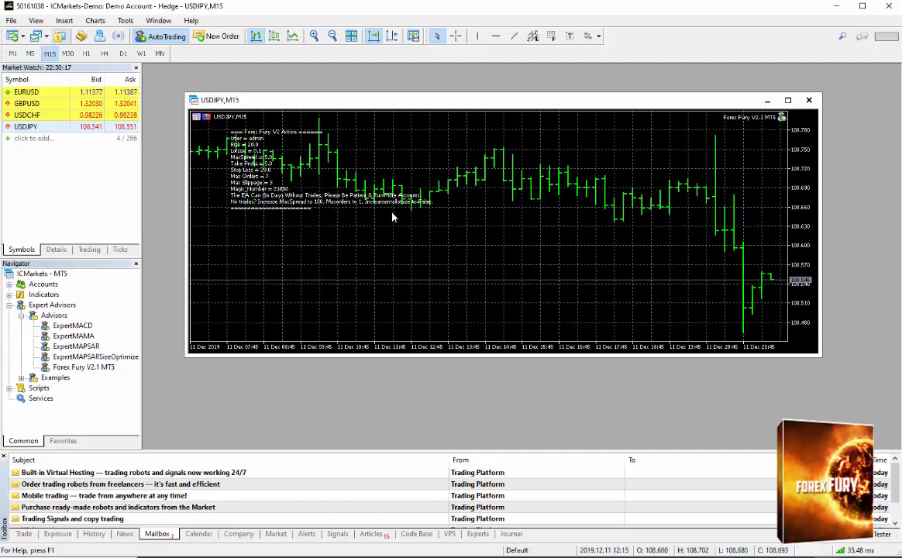
pyautogui.scroll(-2, 441, 224)
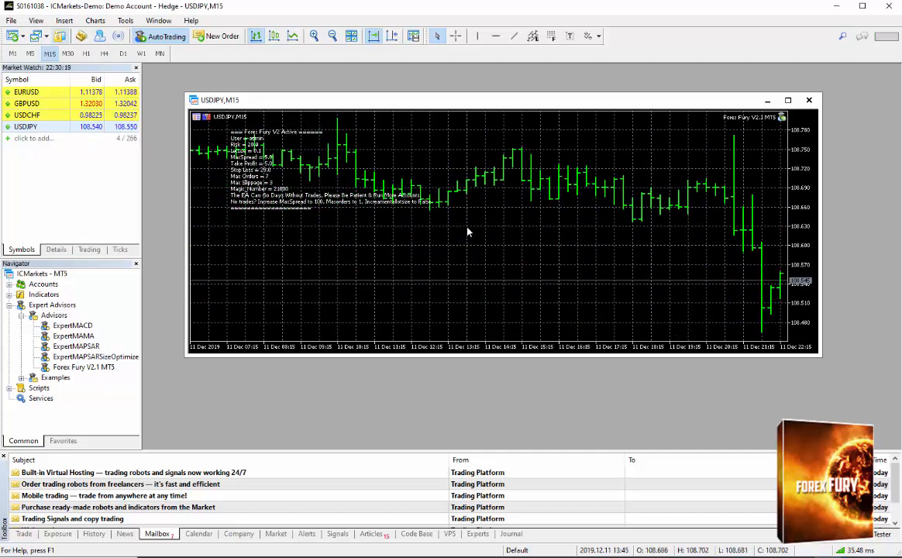
pyautogui.scroll(-2, 495, 237)
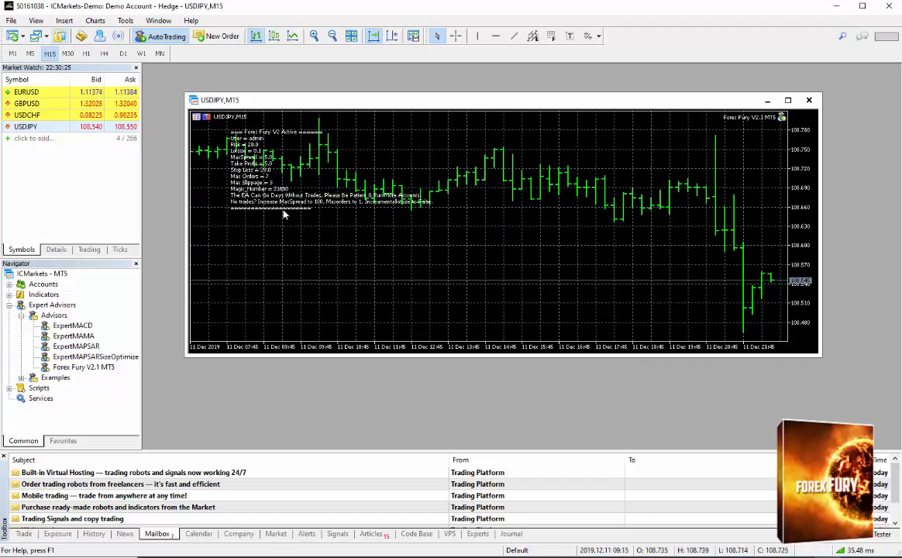
# Open the input settings of Forex Fury V2.1 MT5 on the USDJPY M15 chart and set UseIncreamentalLotSize to false.
pyautogui.rightClick(468, 239)
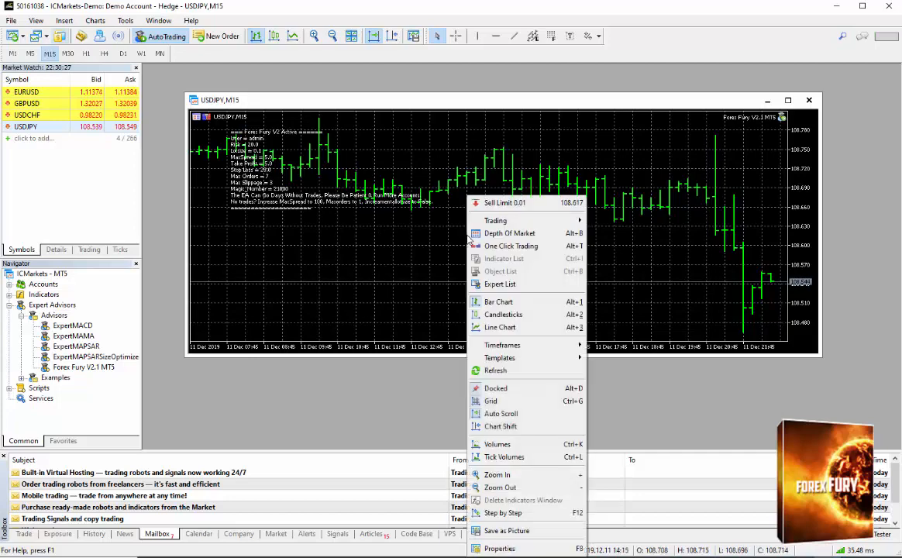
pyautogui.click(518, 285)
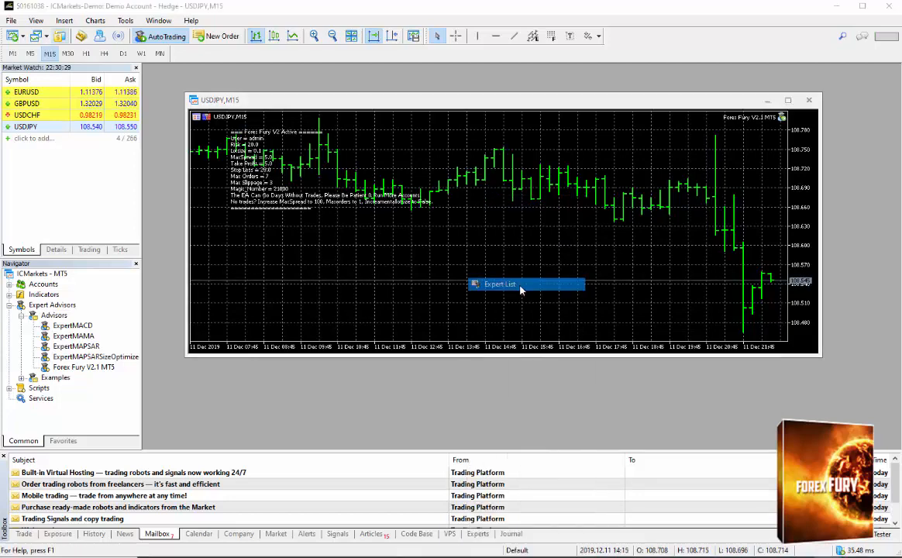
pyautogui.click(563, 229)
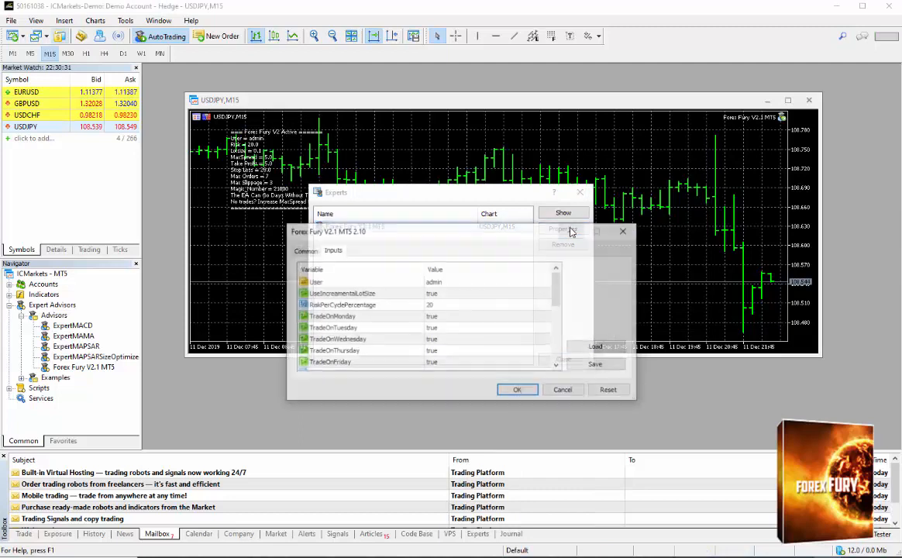
pyautogui.doubleClick(459, 294)
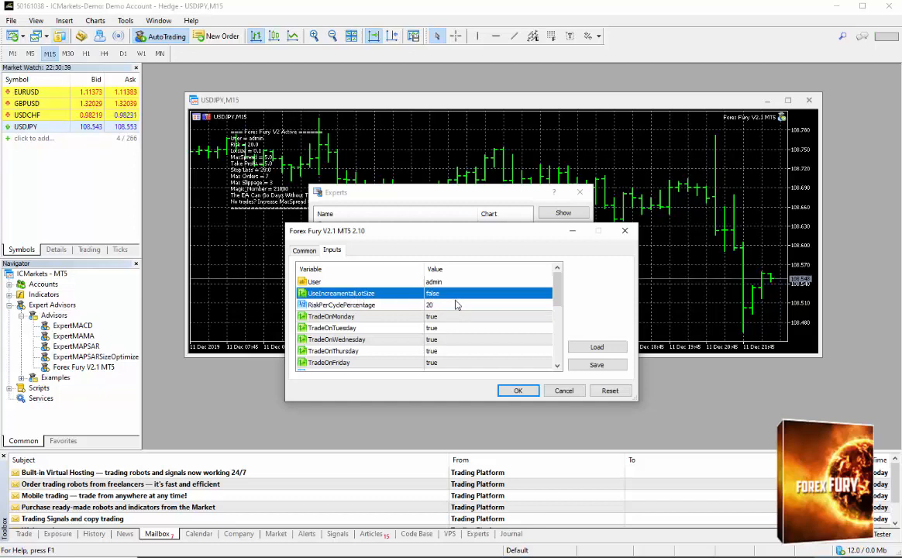
# Set MaxOrders to 1, check the trading time and trailing stop inputs, and apply the Forex Fury settings.
pyautogui.scroll(-1, 457, 306)
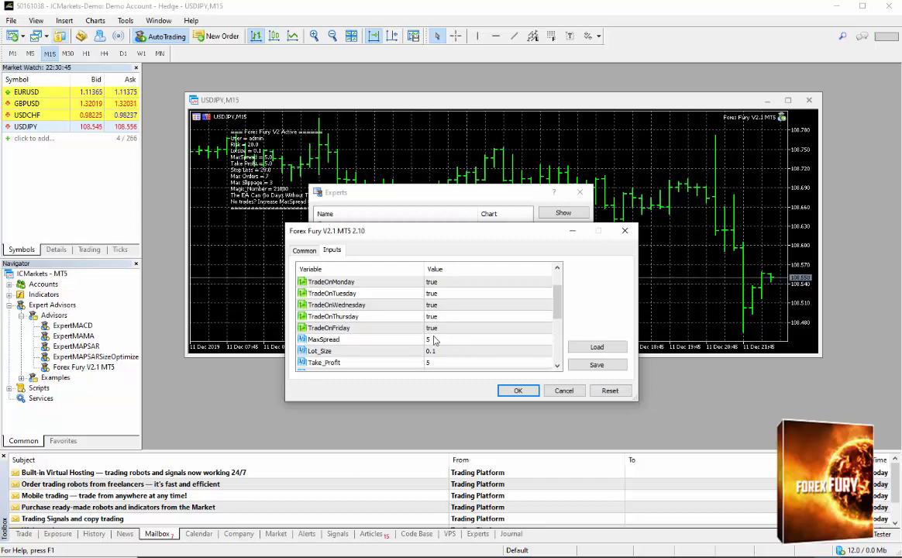
pyautogui.scroll(-1, 454, 329)
pyautogui.scroll(-1, 452, 312)
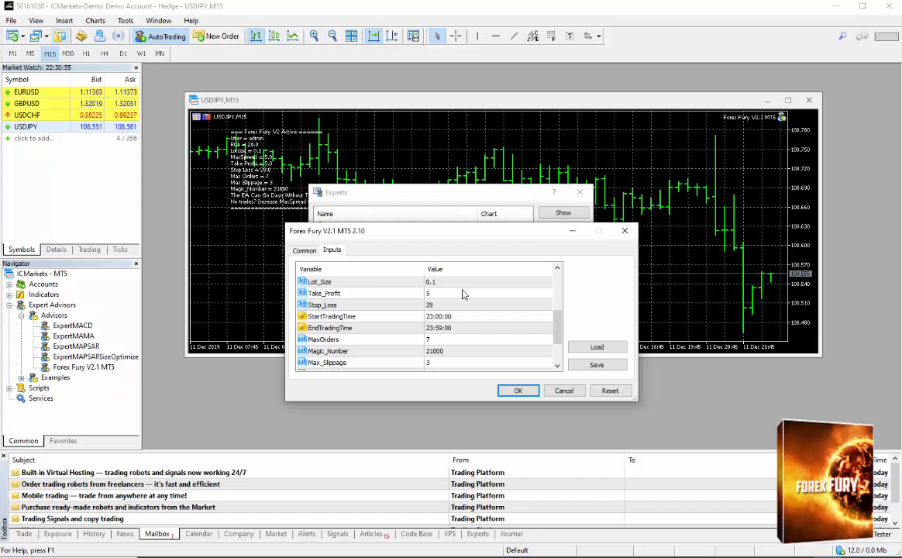
pyautogui.click(468, 339)
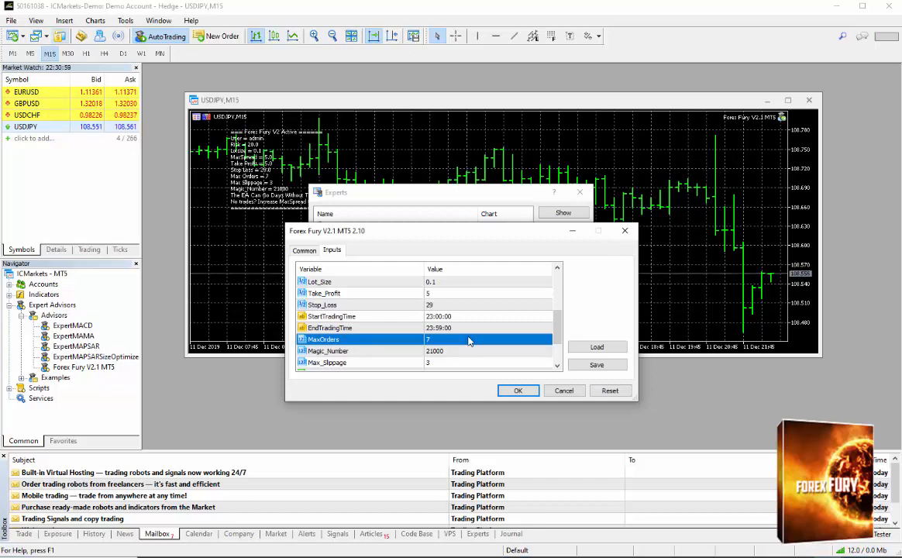
pyautogui.click(468, 340)
pyautogui.write('1')
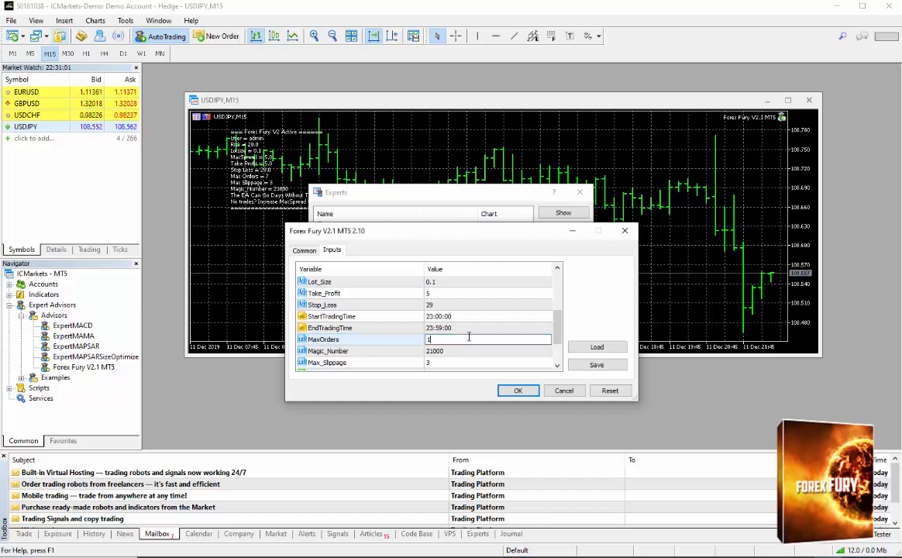
pyautogui.click(485, 316)
pyautogui.click(482, 328)
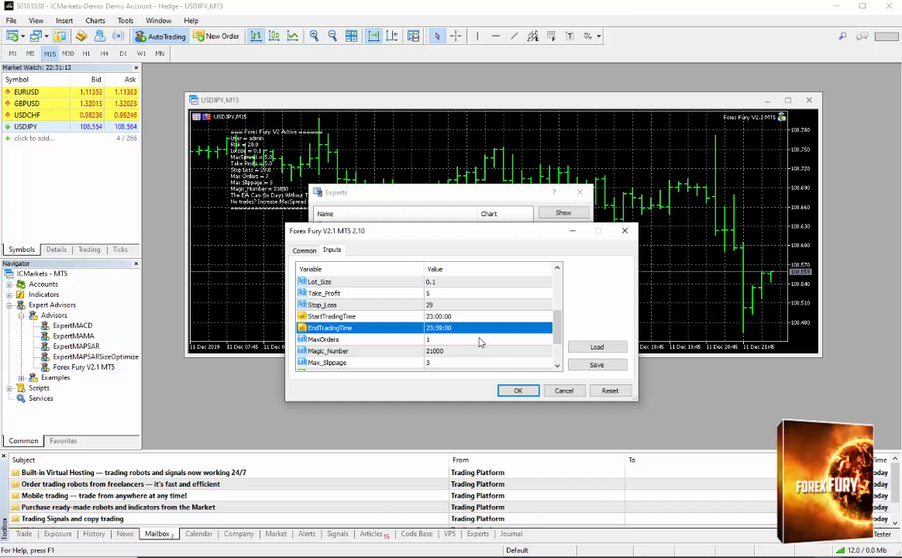
pyautogui.scroll(-2, 479, 341)
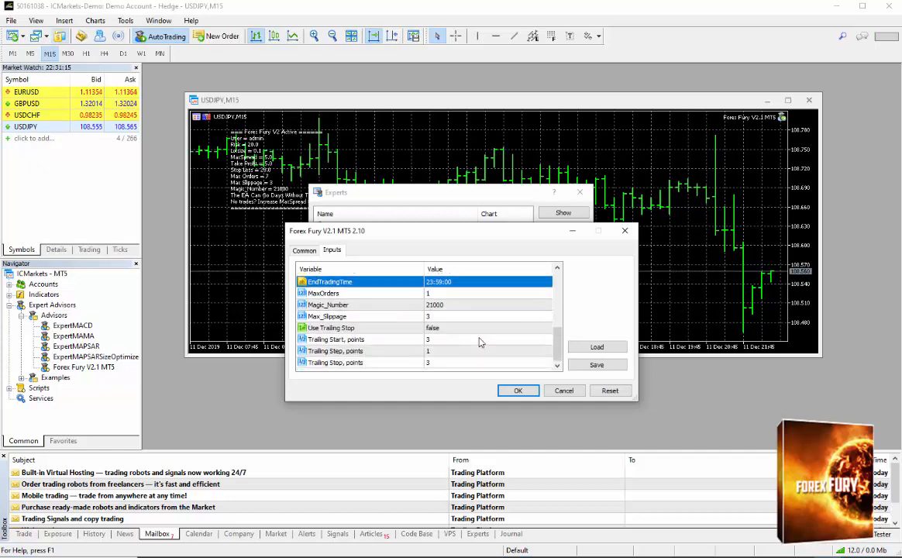
pyautogui.click(531, 392)
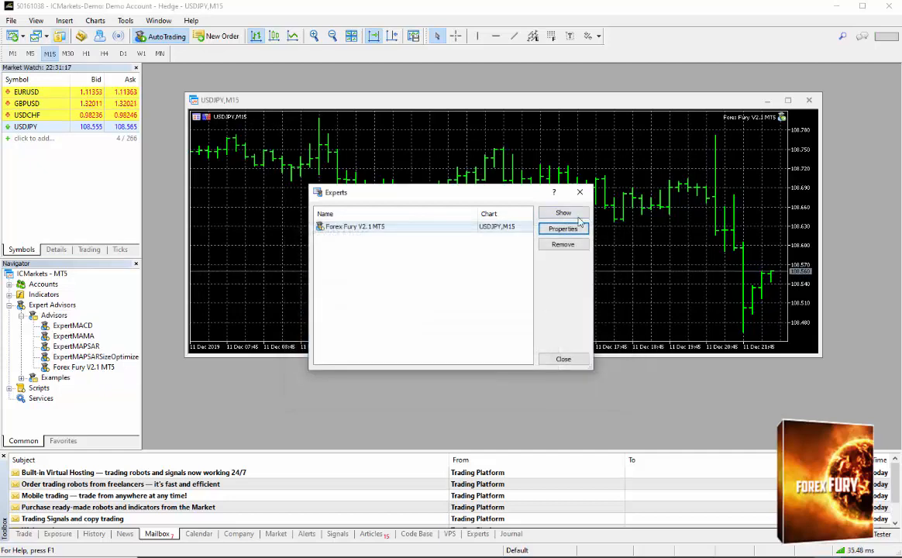
pyautogui.click(563, 358)
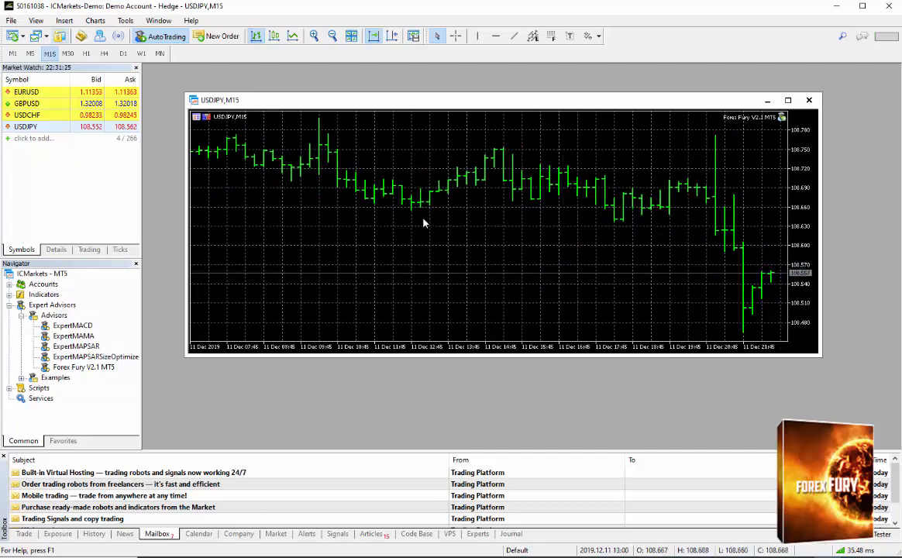
# Examine the MaxSpread and Lot_Size values in the Forex Fury inputs and leave the settings without applying changes.
pyautogui.rightClick(446, 238)
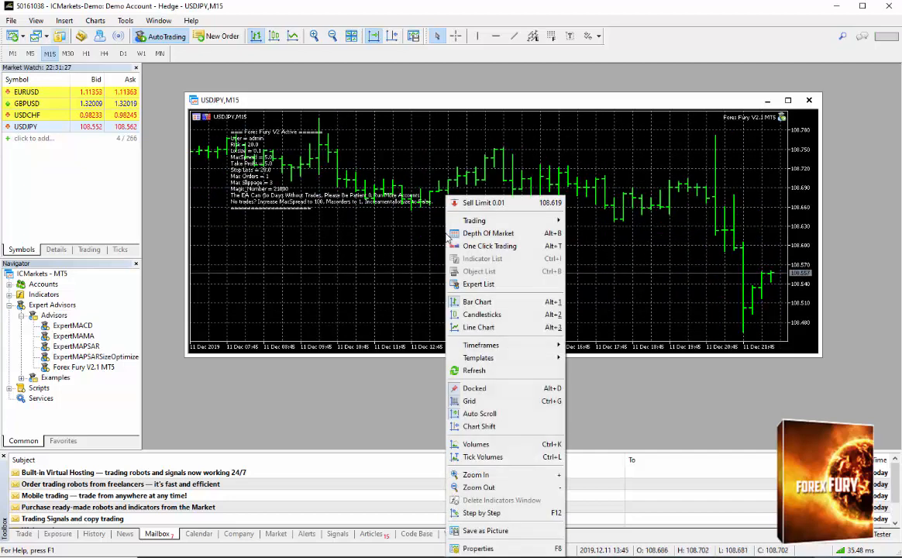
pyautogui.click(513, 284)
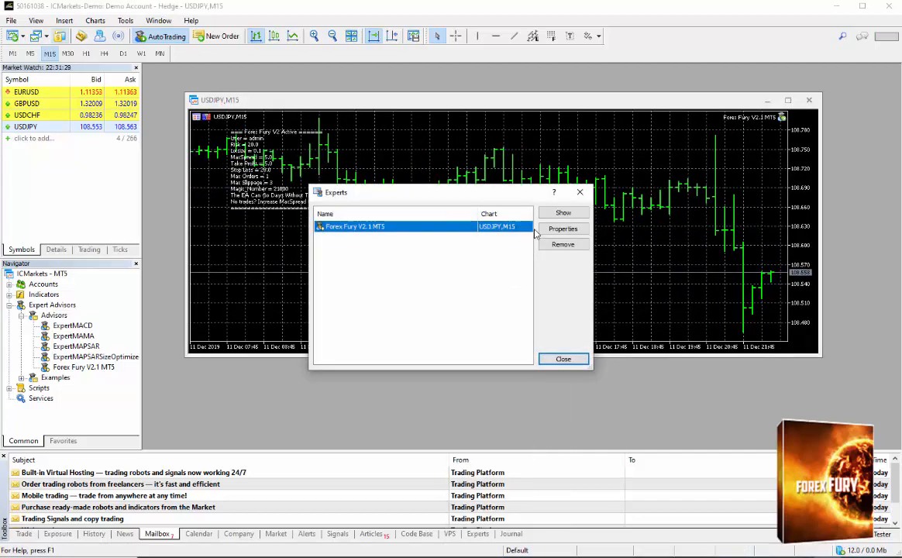
pyautogui.click(563, 228)
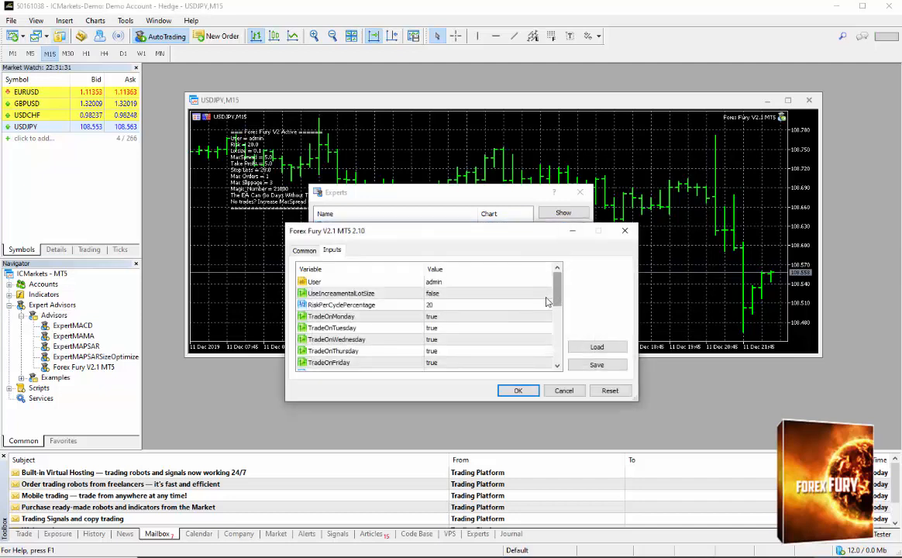
pyautogui.click(461, 295)
pyautogui.scroll(-2, 460, 298)
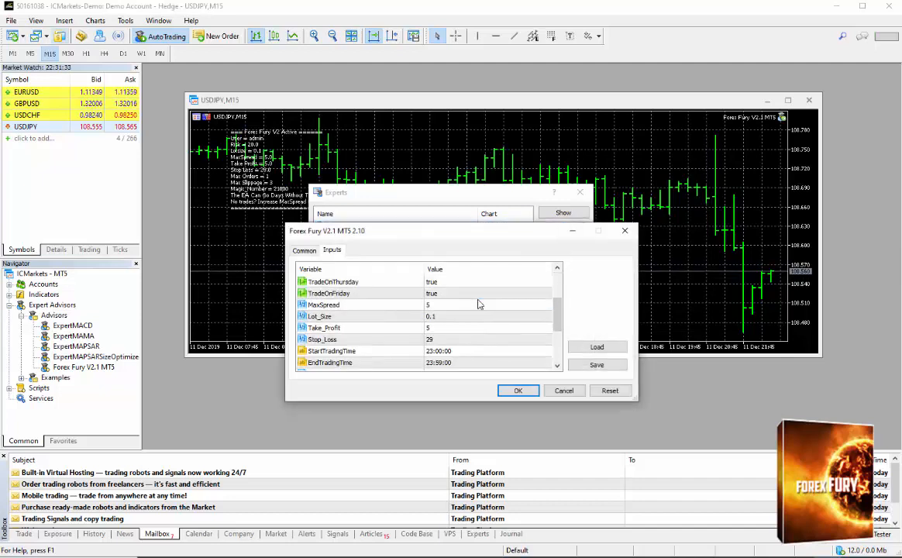
pyautogui.click(450, 316)
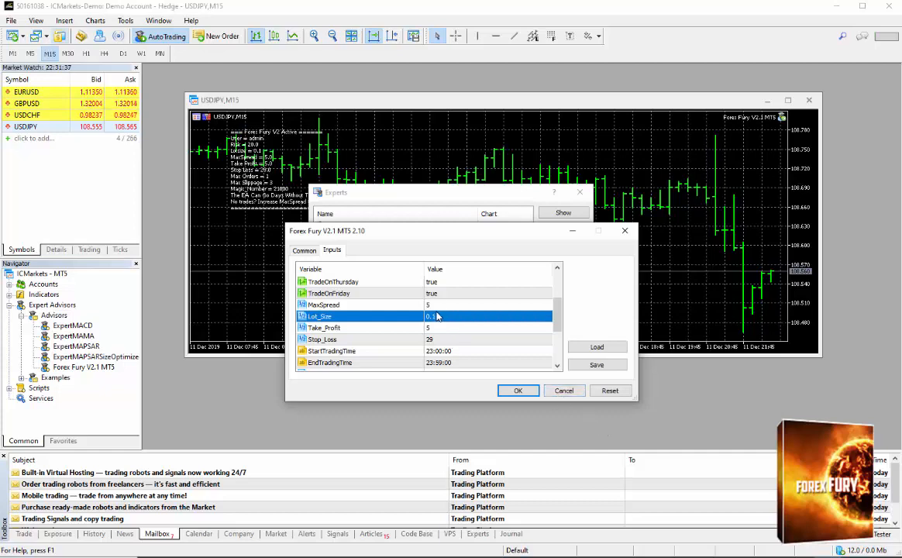
pyautogui.click(401, 304)
pyautogui.click(563, 391)
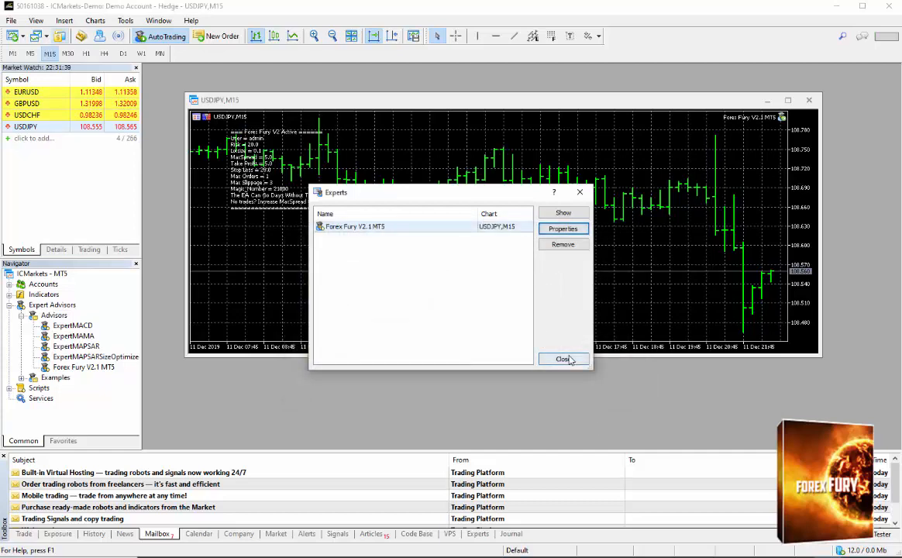
pyautogui.click(569, 360)
# Add the Spread column to the Market Watch symbol list.
pyautogui.rightClick(97, 164)
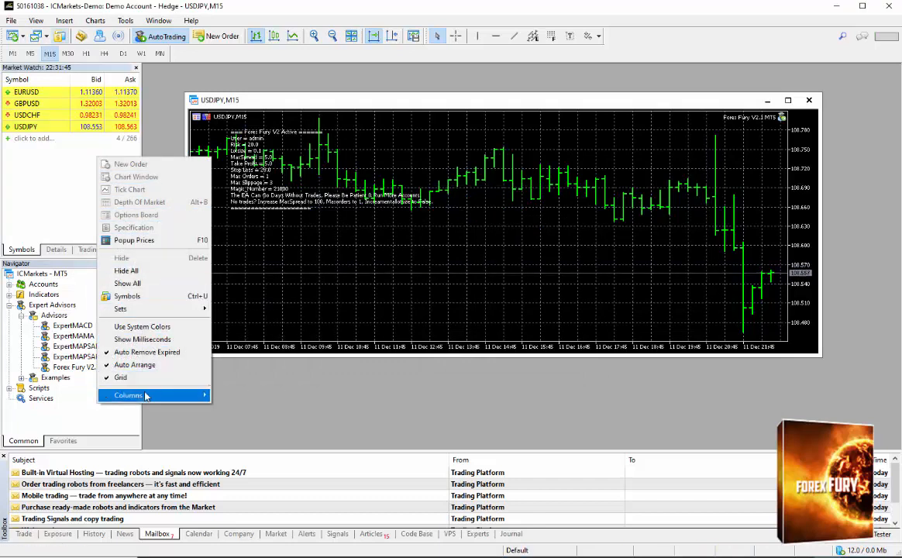
pyautogui.moveTo(146, 396)
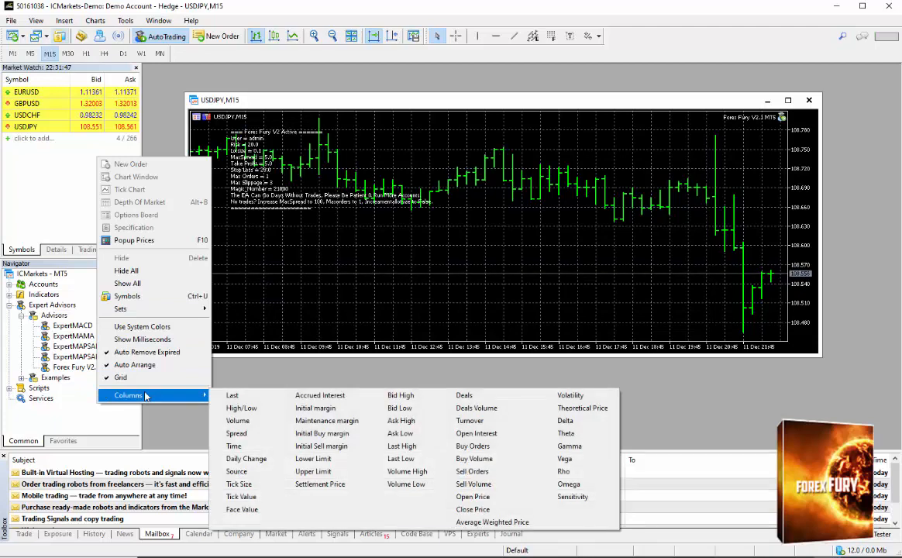
pyautogui.click(270, 434)
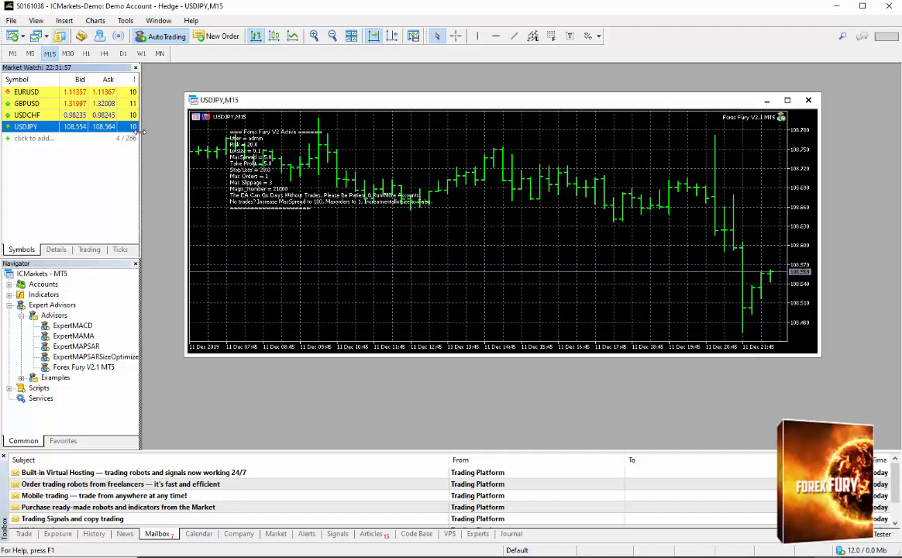
# Set MaxSpread to 14 in the Forex Fury inputs for the USDJPY chart, apply it and close the expert list.
pyautogui.rightClick(335, 196)
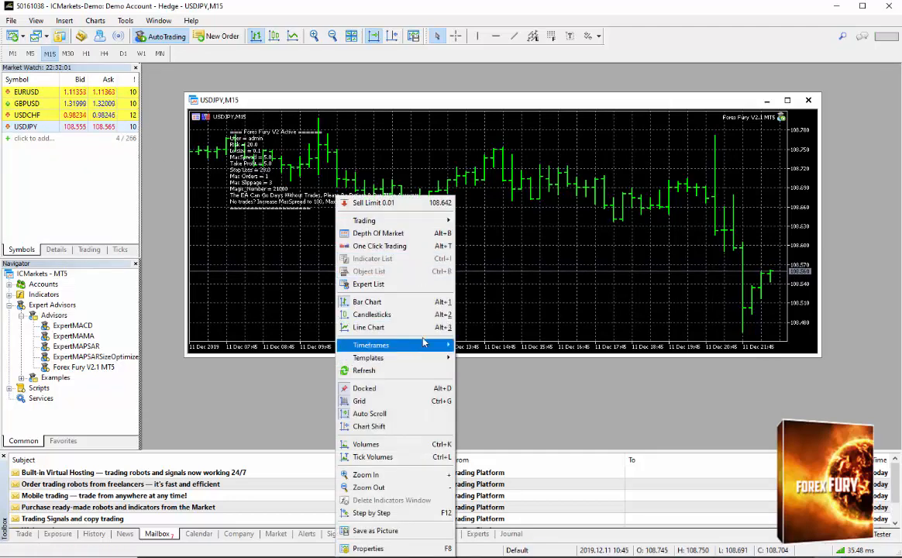
pyautogui.click(372, 283)
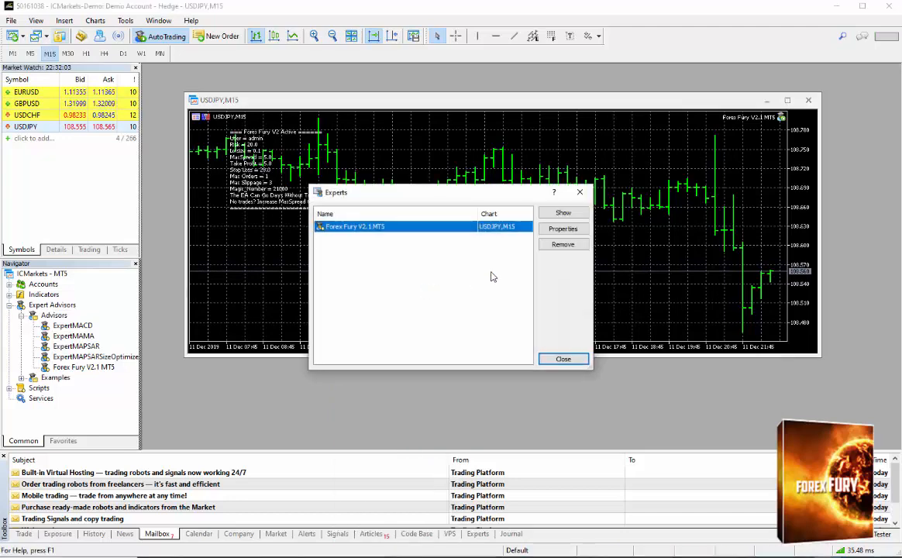
pyautogui.click(561, 228)
pyautogui.scroll(-2, 476, 326)
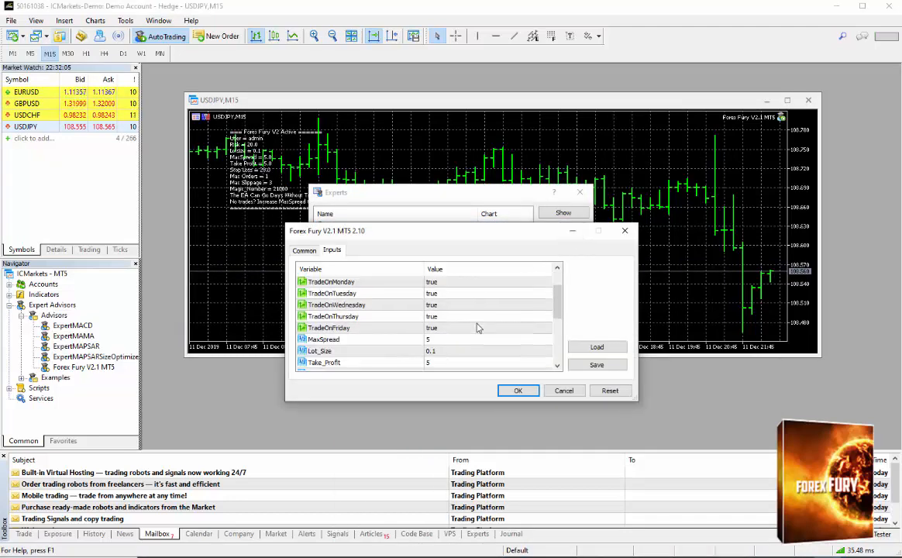
pyautogui.click(440, 307)
pyautogui.click(441, 307)
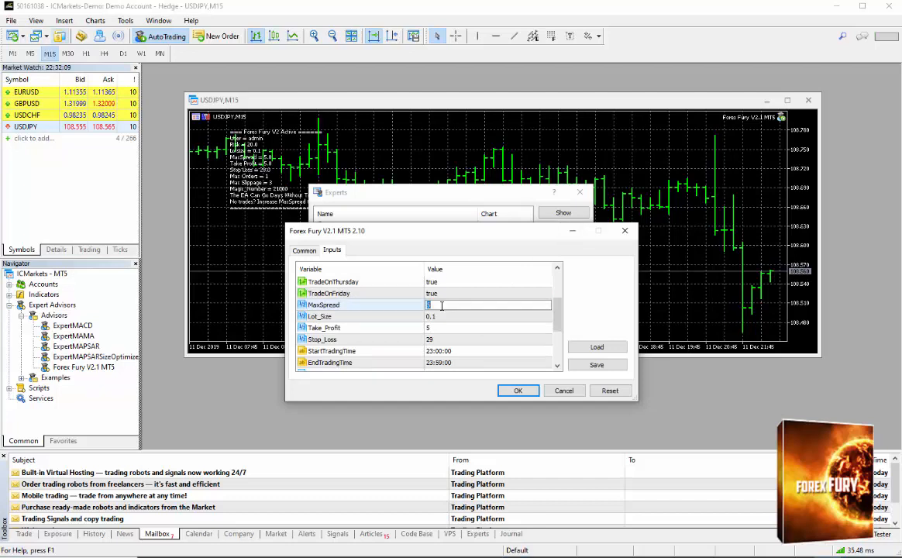
pyautogui.write('14')
pyautogui.press('Return')
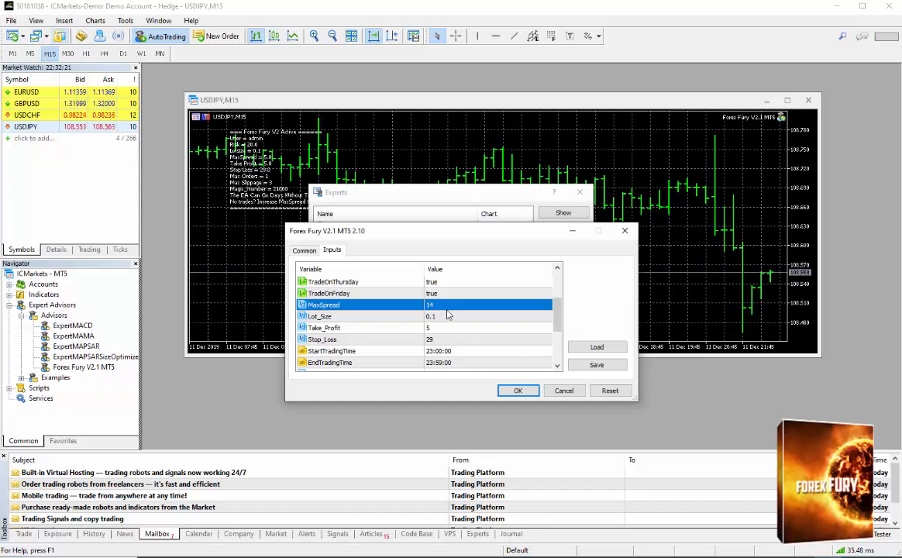
pyautogui.click(501, 391)
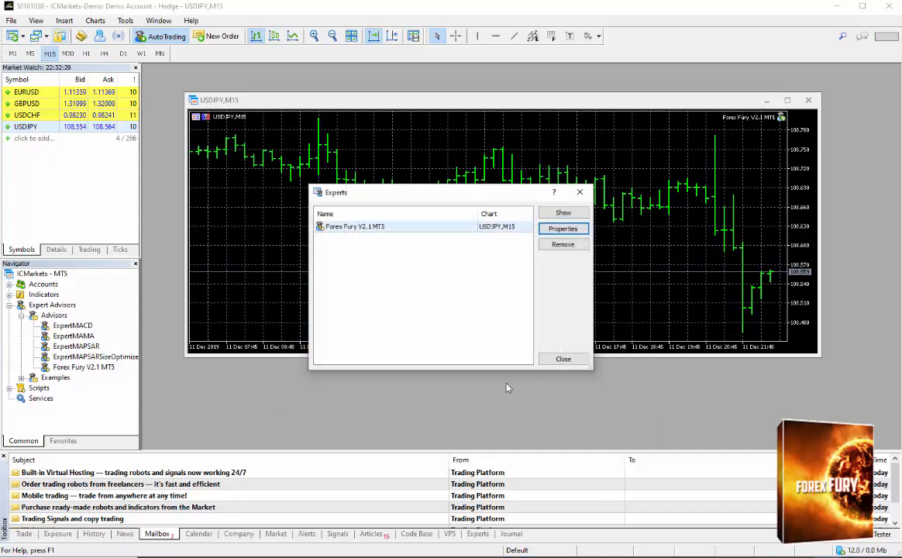
pyautogui.click(563, 359)
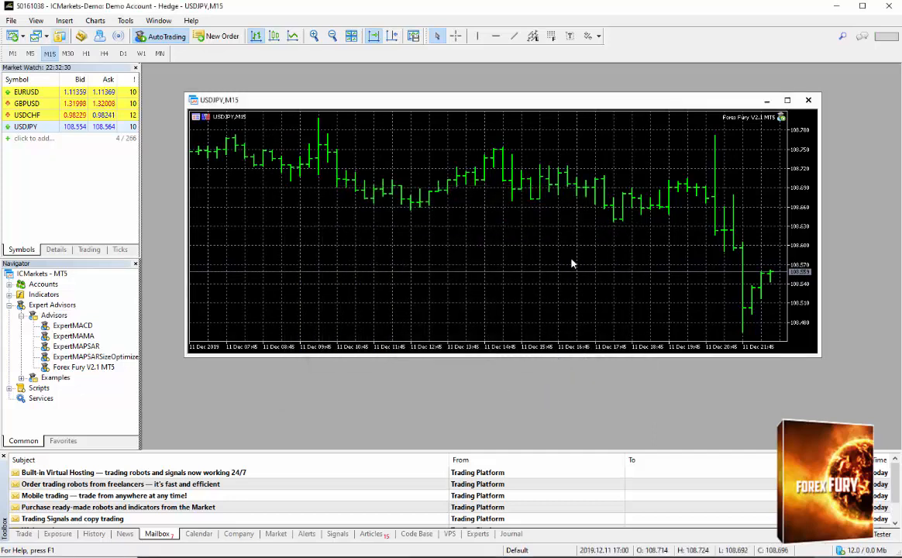